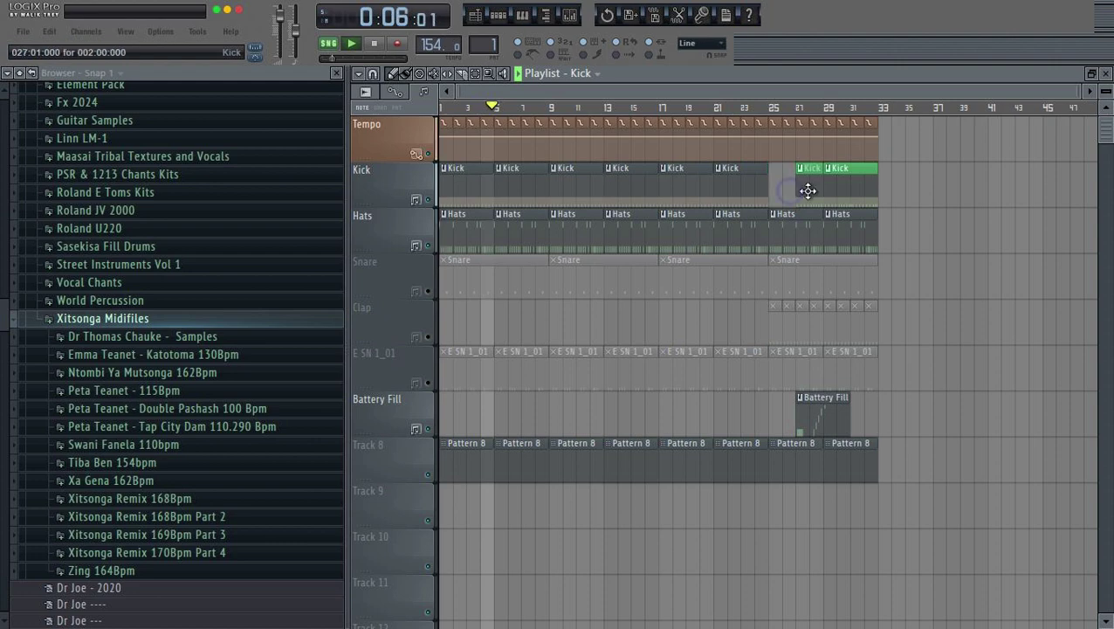
- Move the green Kick variation clip to bar 29 and place a regular Kick clip at bar 25
{"action": "left_click_drag", "start_coordinate": [807, 190], "coordinate": [832, 190]}
{"action": "double_click", "coordinate": [842, 185]}
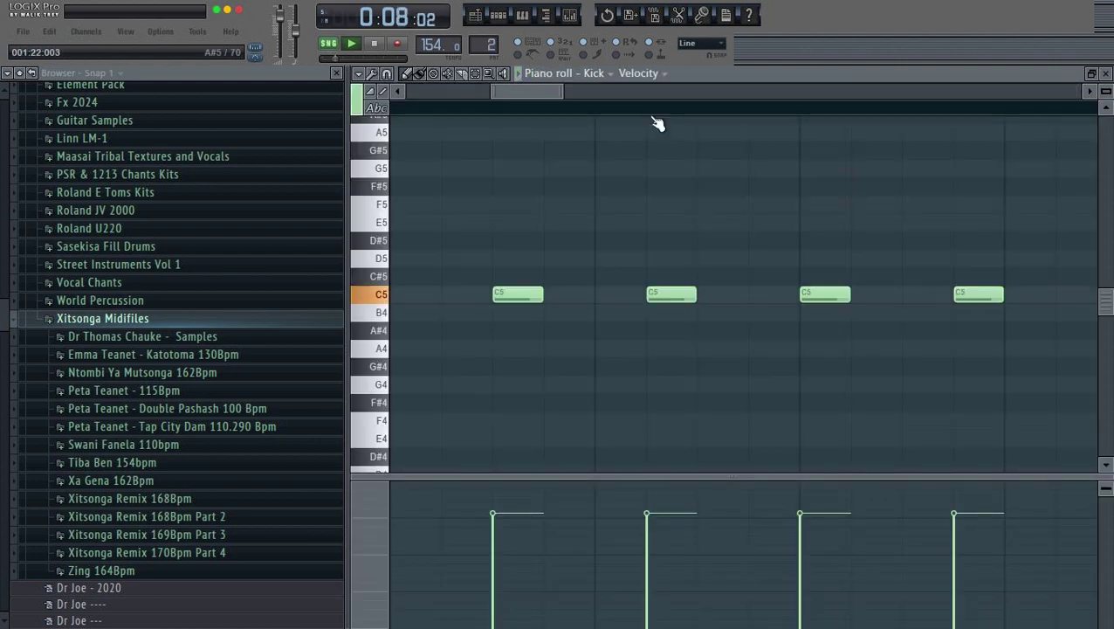
{"action": "scroll", "coordinate": [658, 114], "scroll_direction": "down", "scroll_amount": 6}
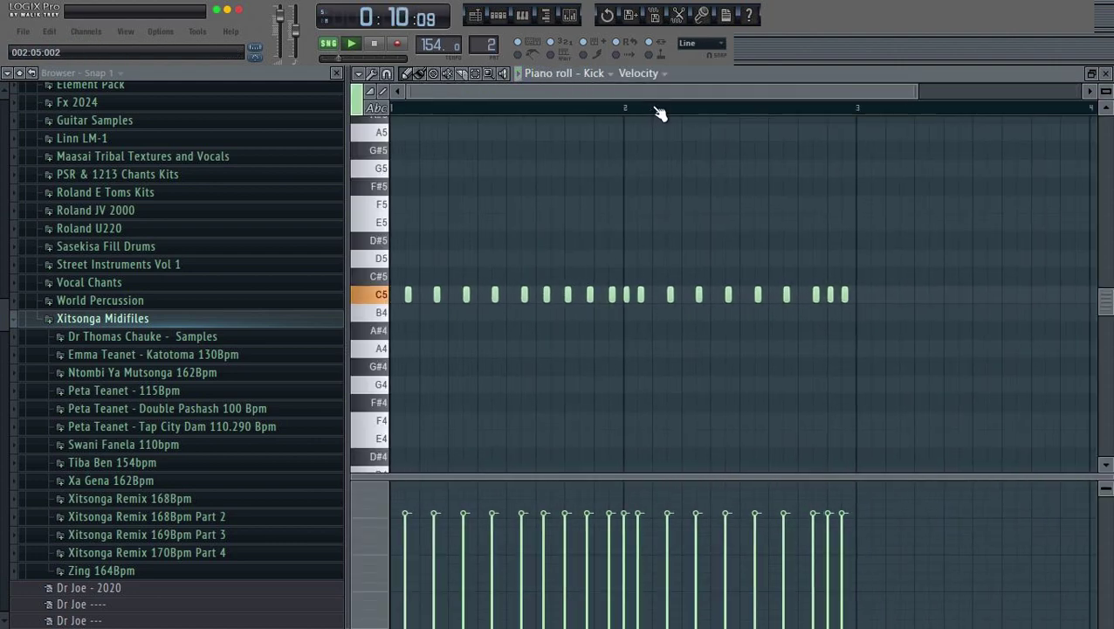
{"action": "scroll", "coordinate": [478, 118], "scroll_direction": "up", "scroll_amount": 2}
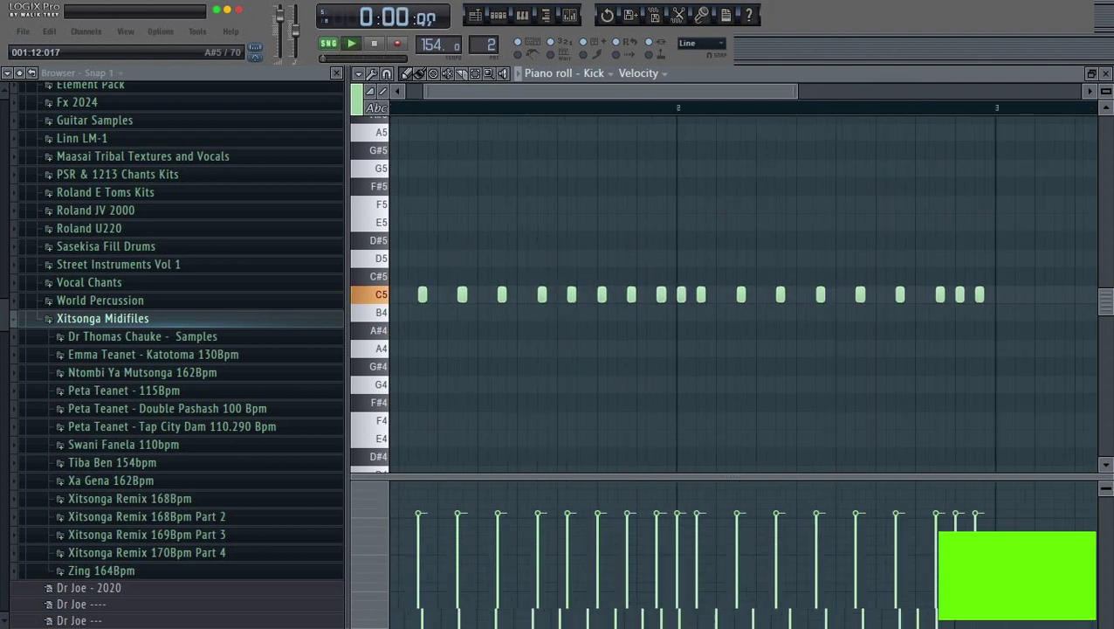
{"action": "left_click", "coordinate": [1106, 75]}
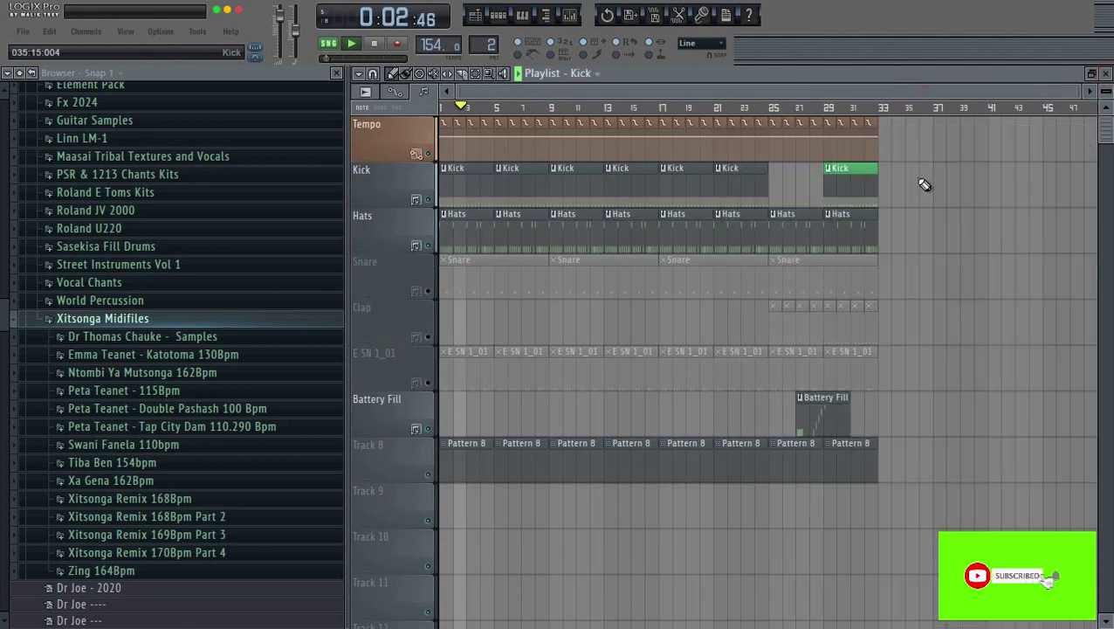
{"action": "left_click", "coordinate": [773, 187]}
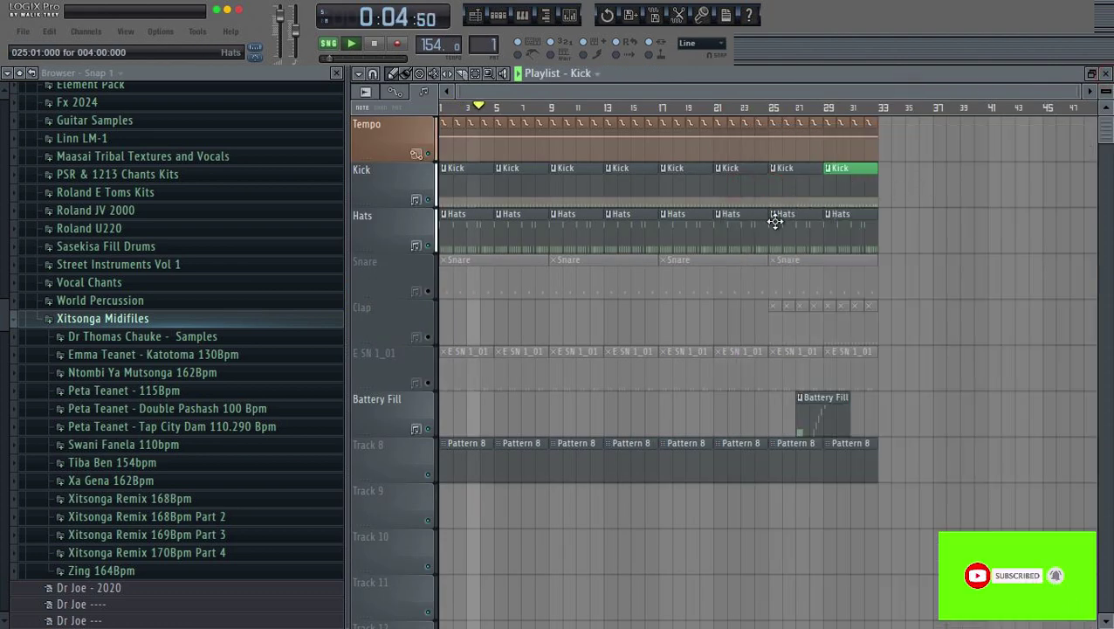
- Make the Kick clip at bar 5 a unique pattern and replace the Kick clips at bars 13 and 21 with it
{"action": "right_click", "coordinate": [507, 177]}
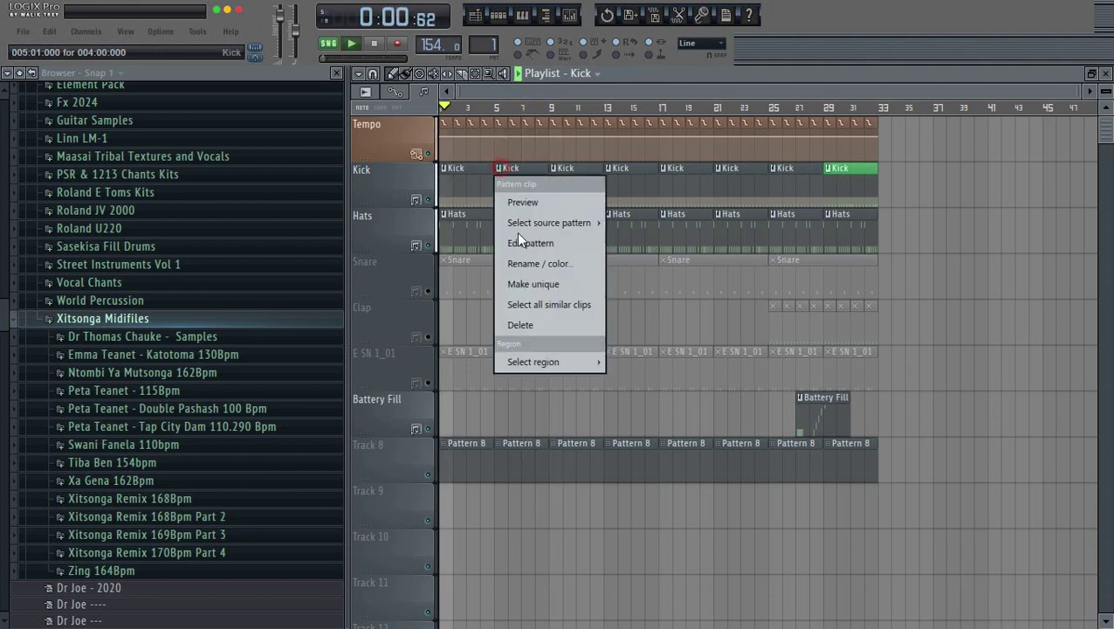
{"action": "left_click", "coordinate": [533, 285]}
{"action": "right_click", "coordinate": [625, 183]}
{"action": "left_click", "coordinate": [629, 181]}
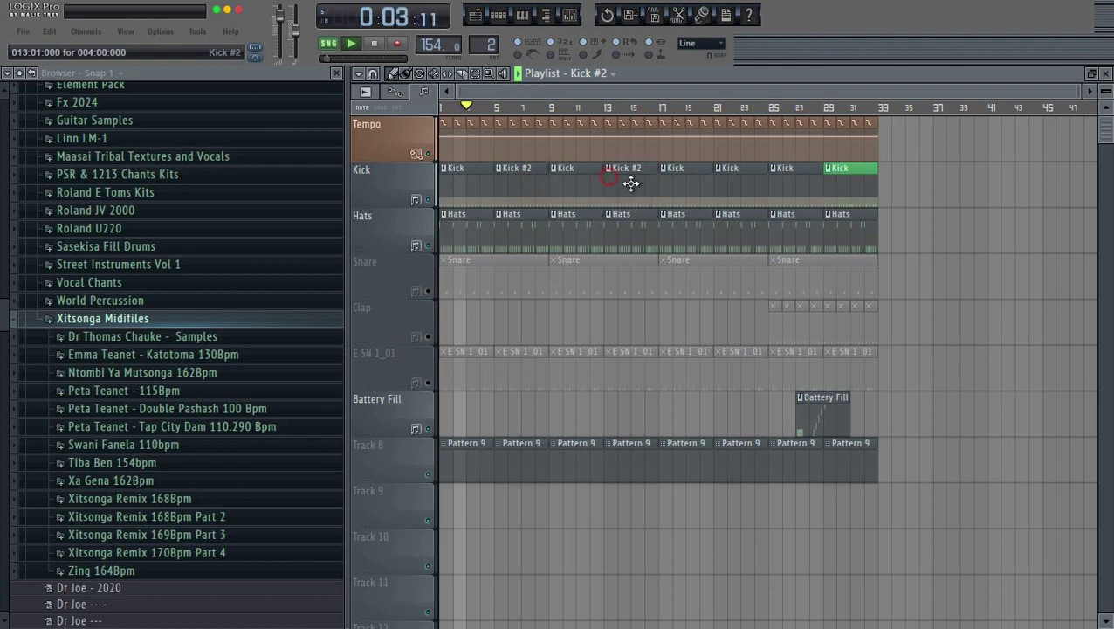
{"action": "right_click", "coordinate": [730, 185]}
{"action": "left_click", "coordinate": [730, 185]}
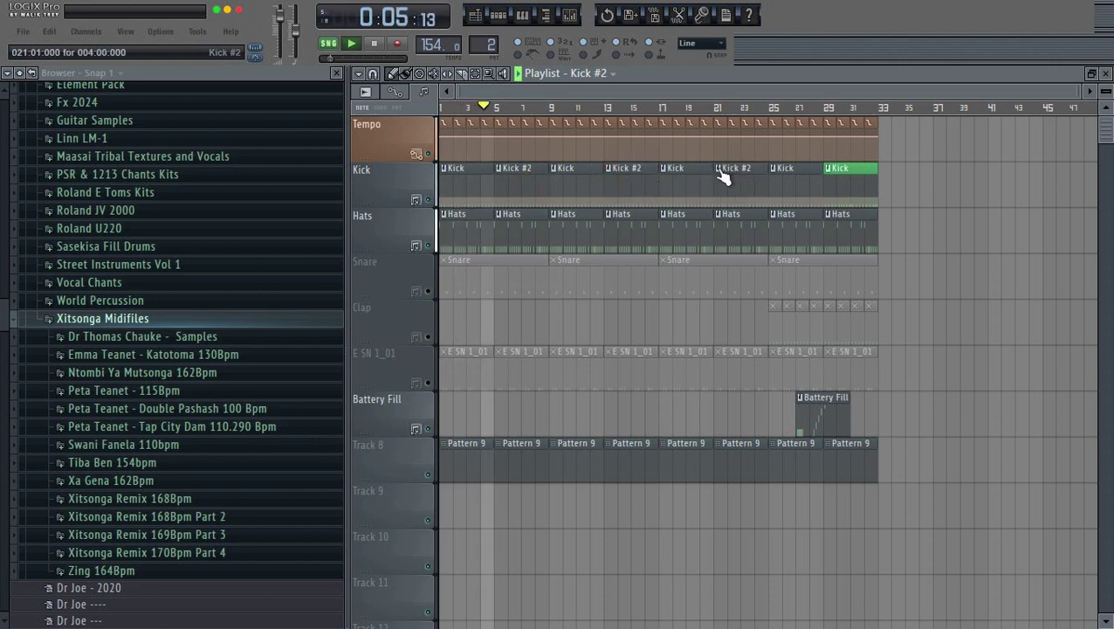
- Rename the Kick #2 pattern to Kick and colour it blue
{"action": "right_click", "coordinate": [716, 176]}
{"action": "left_click", "coordinate": [745, 268]}
{"action": "left_click", "coordinate": [668, 258]}
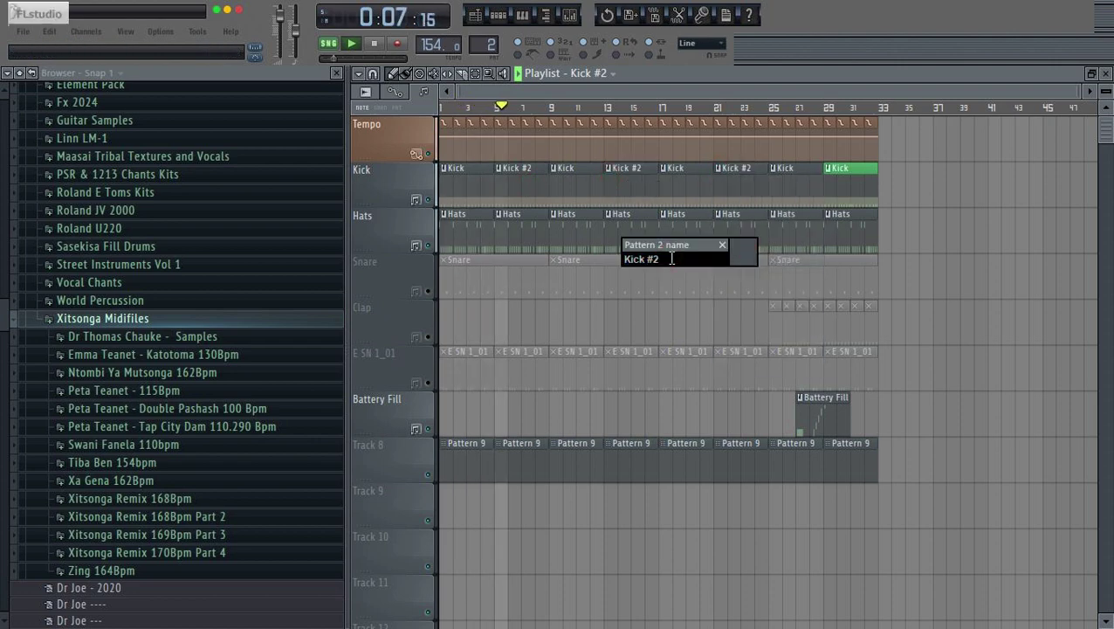
{"action": "left_click", "coordinate": [748, 249]}
{"action": "left_click", "coordinate": [843, 275]}
{"action": "key", "text": "Return"}
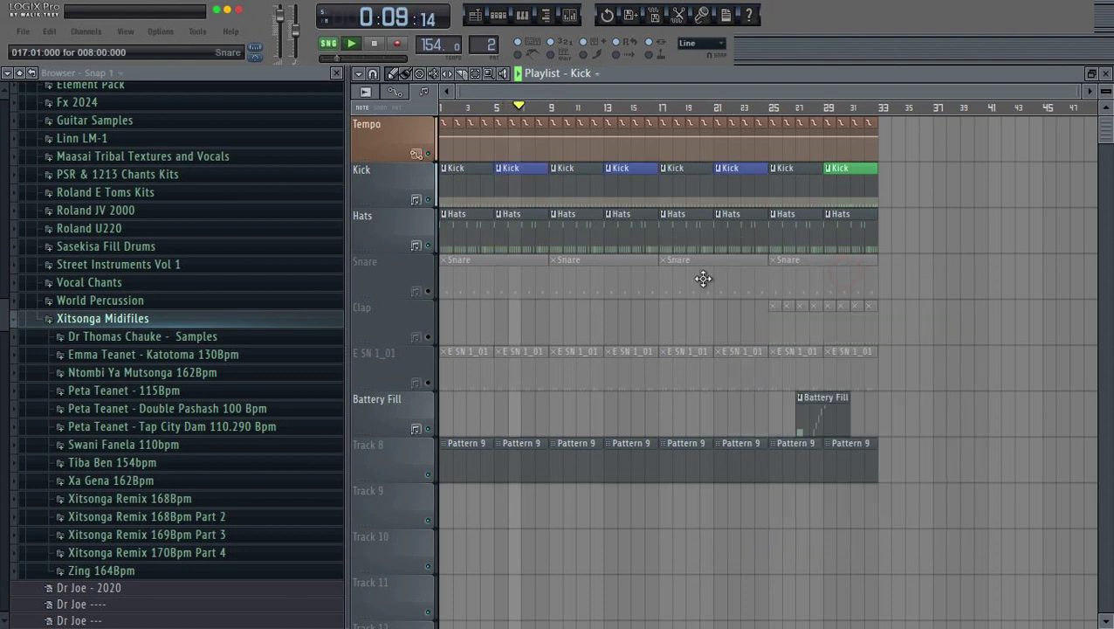
- Examine the blue Kick pattern's notes in the piano roll and return to the playlist
{"action": "double_click", "coordinate": [514, 180]}
{"action": "scroll", "coordinate": [530, 116], "scroll_direction": "down", "scroll_amount": 1}
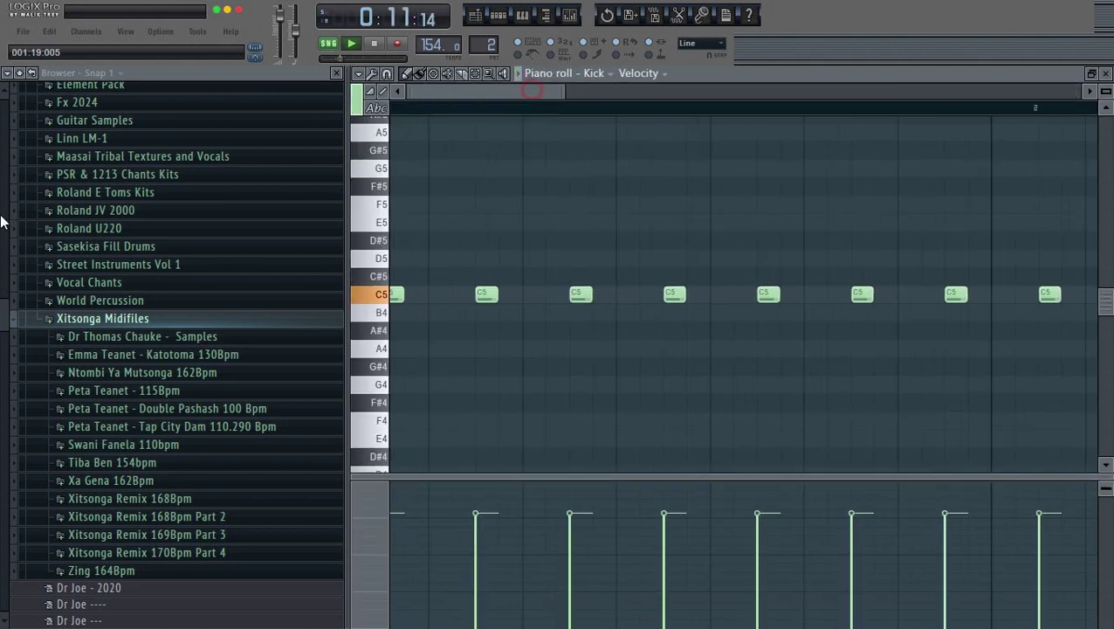
{"action": "scroll", "coordinate": [594, 112], "scroll_direction": "down", "scroll_amount": 2}
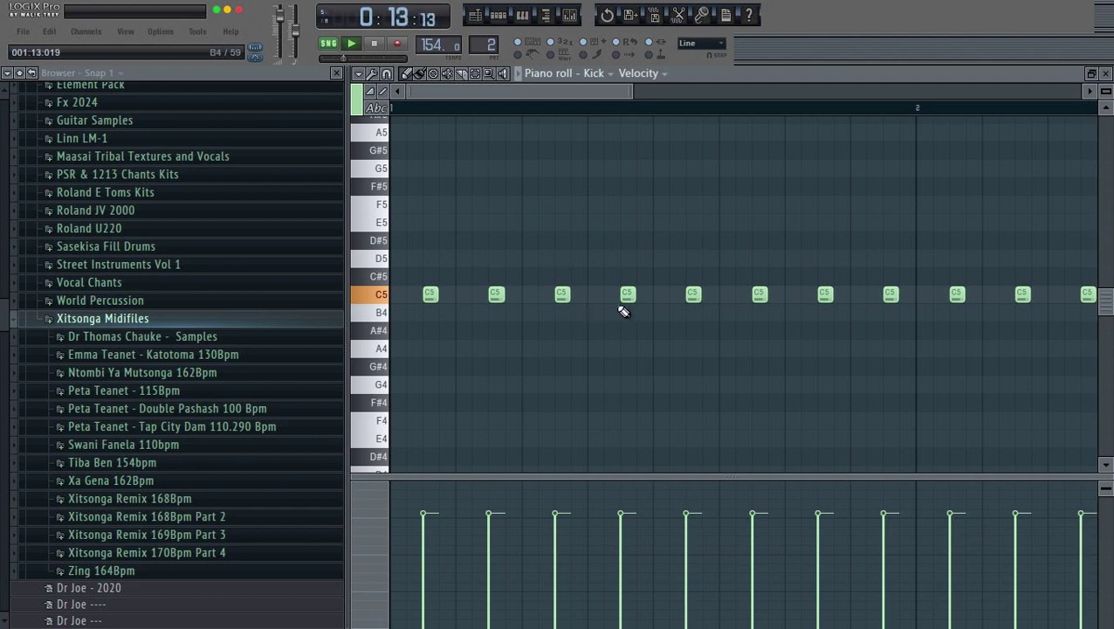
{"action": "left_click", "coordinate": [1106, 72]}
{"action": "left_click", "coordinate": [853, 90]}
- Select Pattern 9 from its Track 8 clip and display its instruments in the channel rack
{"action": "scroll", "coordinate": [576, 273], "scroll_direction": "down", "scroll_amount": 3}
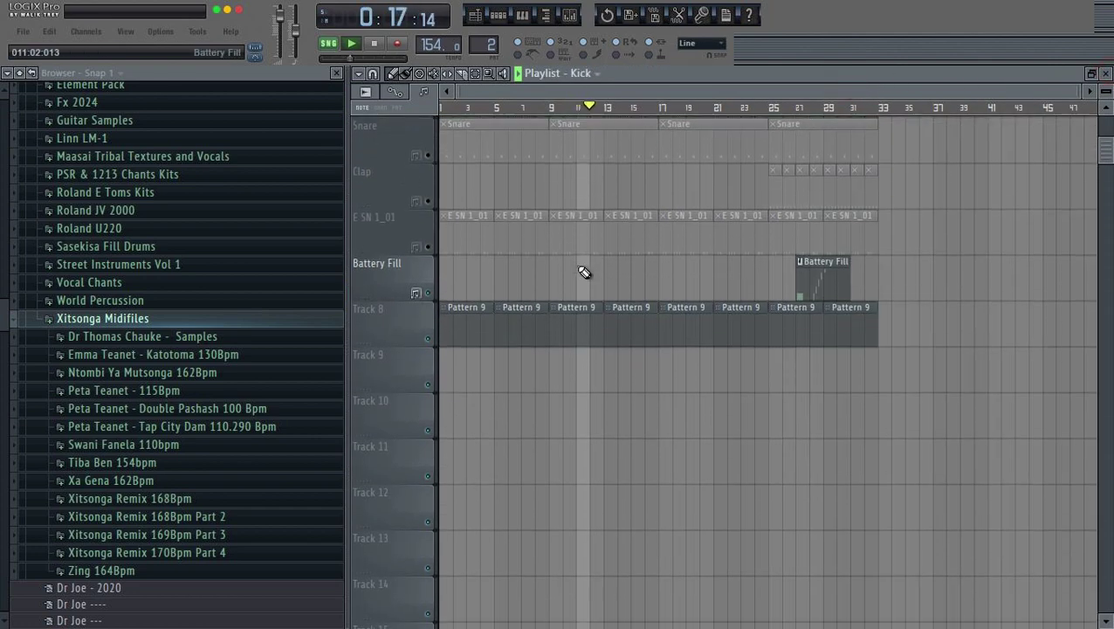
{"action": "left_click", "coordinate": [461, 326]}
{"action": "left_click", "coordinate": [498, 17]}
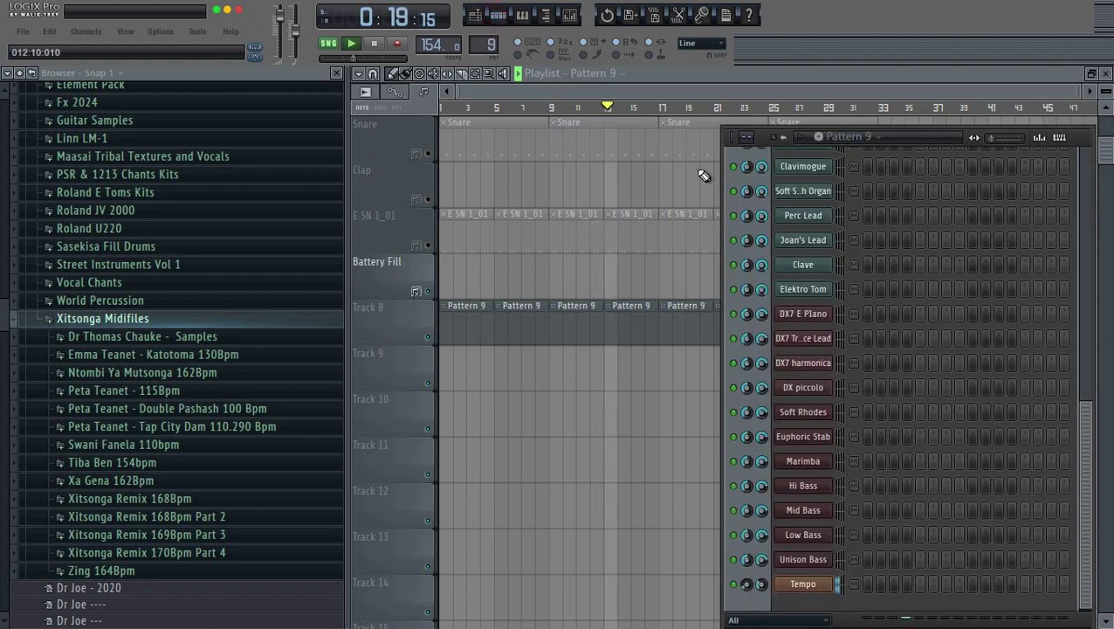
{"action": "left_click_drag", "start_coordinate": [908, 148], "coordinate": [689, 93]}
{"action": "scroll", "coordinate": [712, 273], "scroll_direction": "up", "scroll_amount": 4}
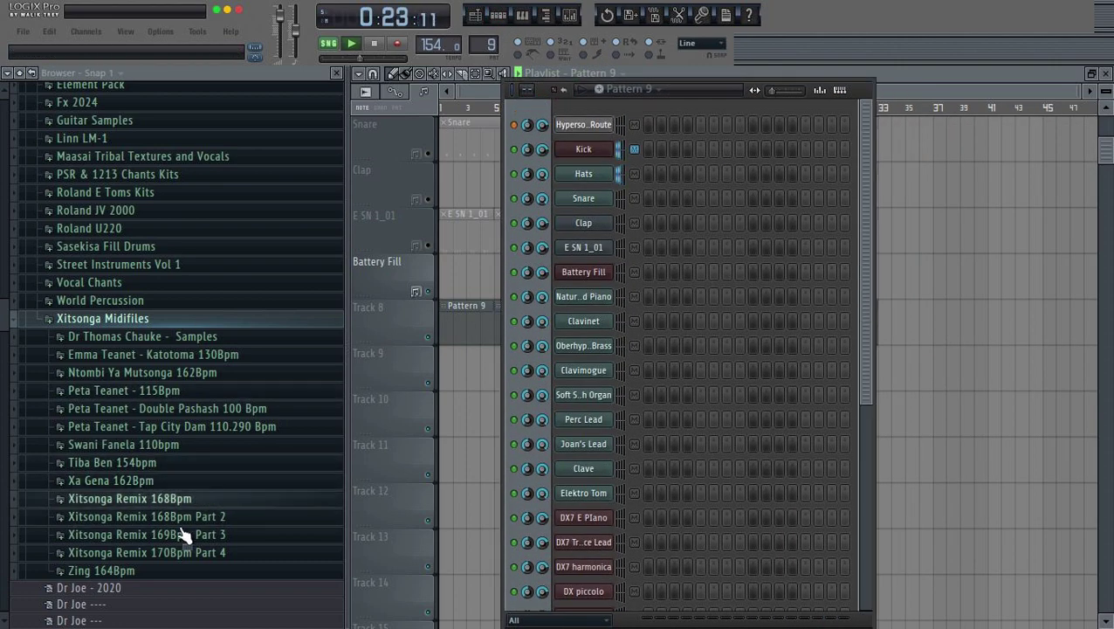
- Open the Natural Grand Piano channel's miscellaneous settings and reset its root note to C5
{"action": "left_click", "coordinate": [594, 297]}
{"action": "left_click_drag", "start_coordinate": [1105, 122], "coordinate": [765, 101]}
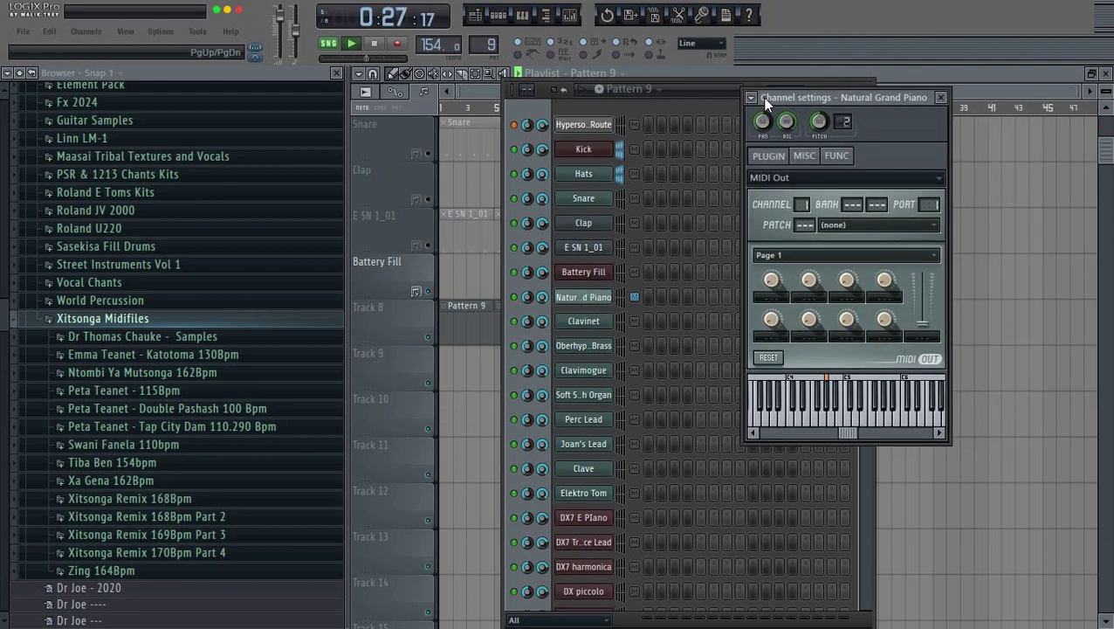
{"action": "left_click", "coordinate": [807, 156]}
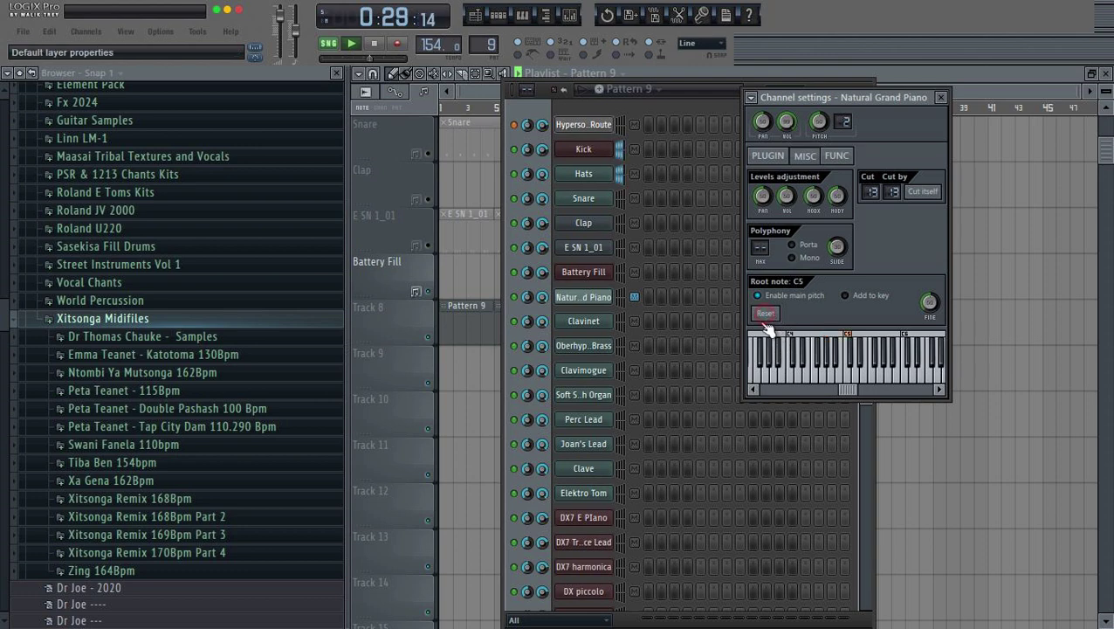
- Reset the root note to C5 on each channel from Clavinet through Elektro Tom
{"action": "left_click", "coordinate": [580, 328]}
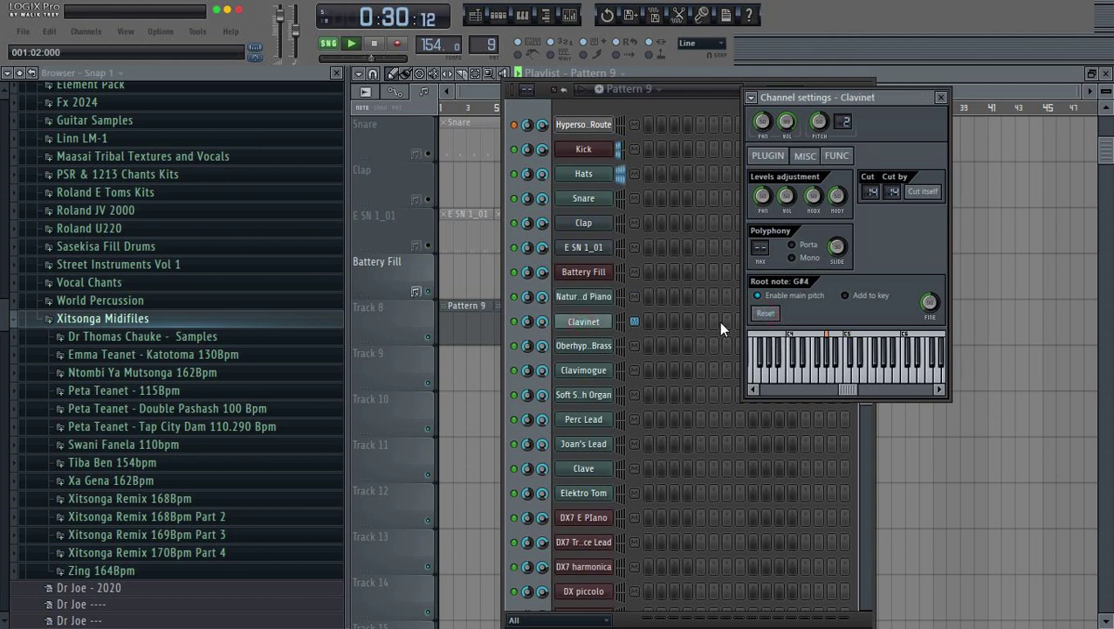
{"action": "left_click", "coordinate": [583, 348]}
{"action": "left_click", "coordinate": [587, 372]}
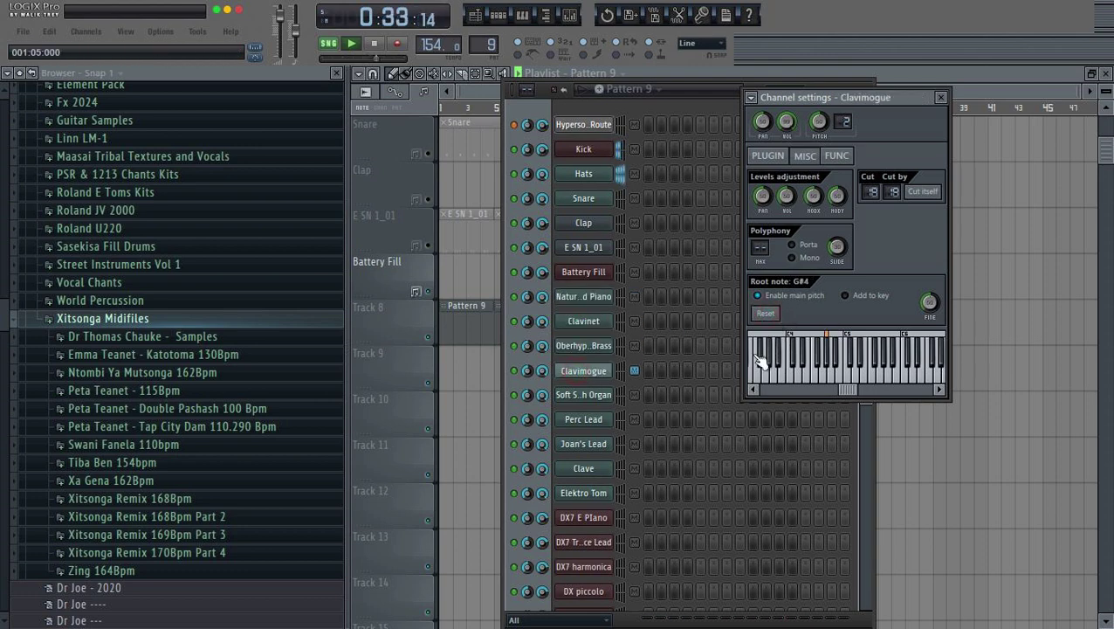
{"action": "left_click", "coordinate": [597, 396]}
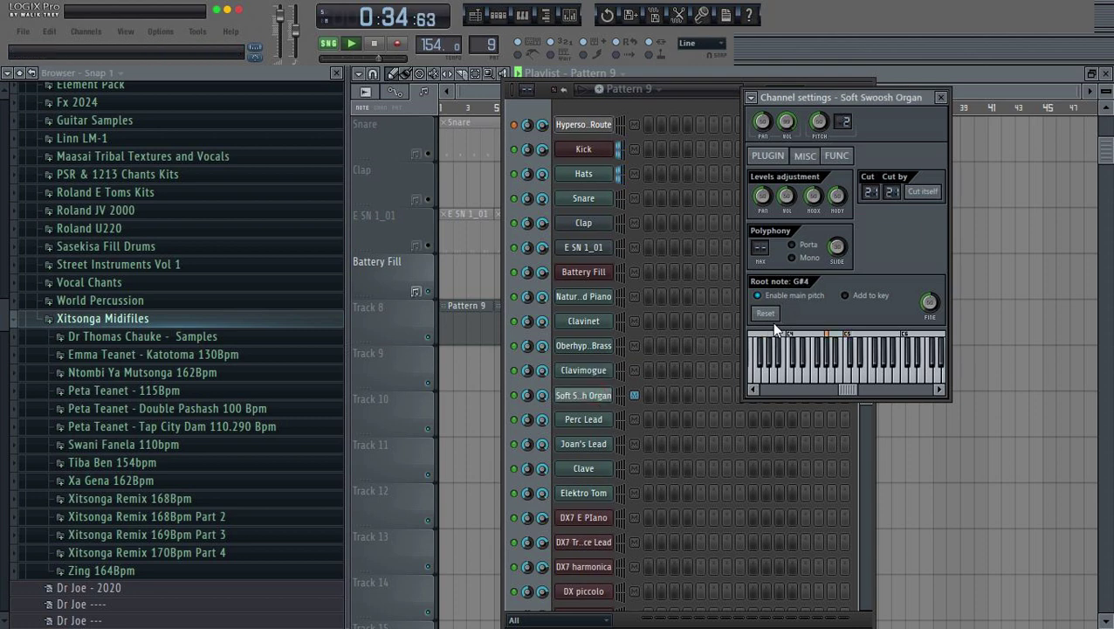
{"action": "left_click", "coordinate": [597, 420]}
{"action": "left_click", "coordinate": [608, 444]}
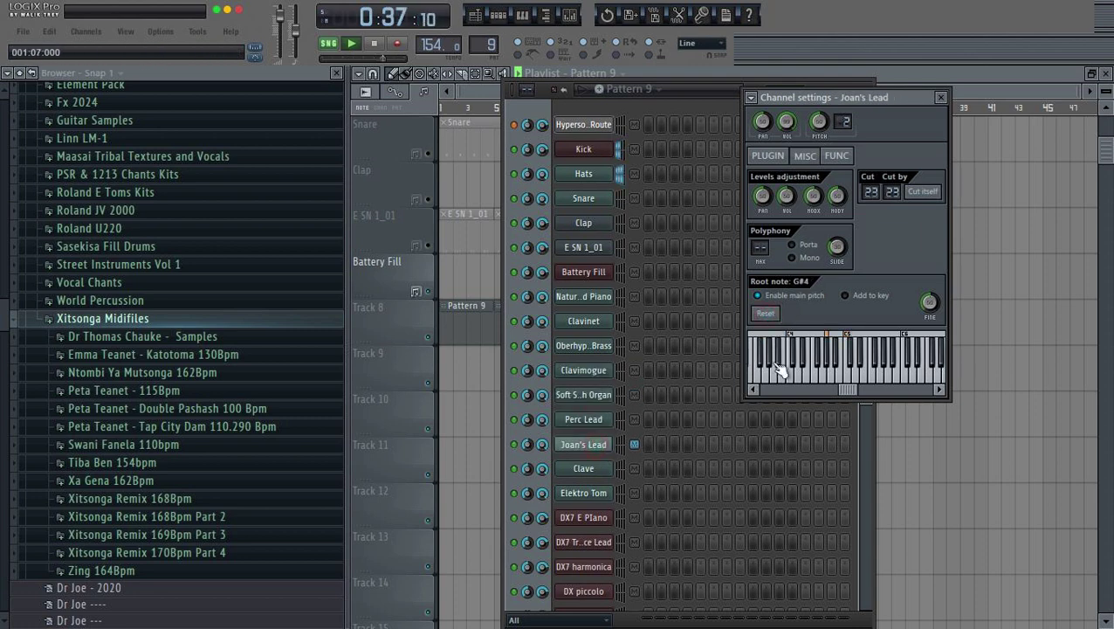
{"action": "left_click", "coordinate": [580, 472]}
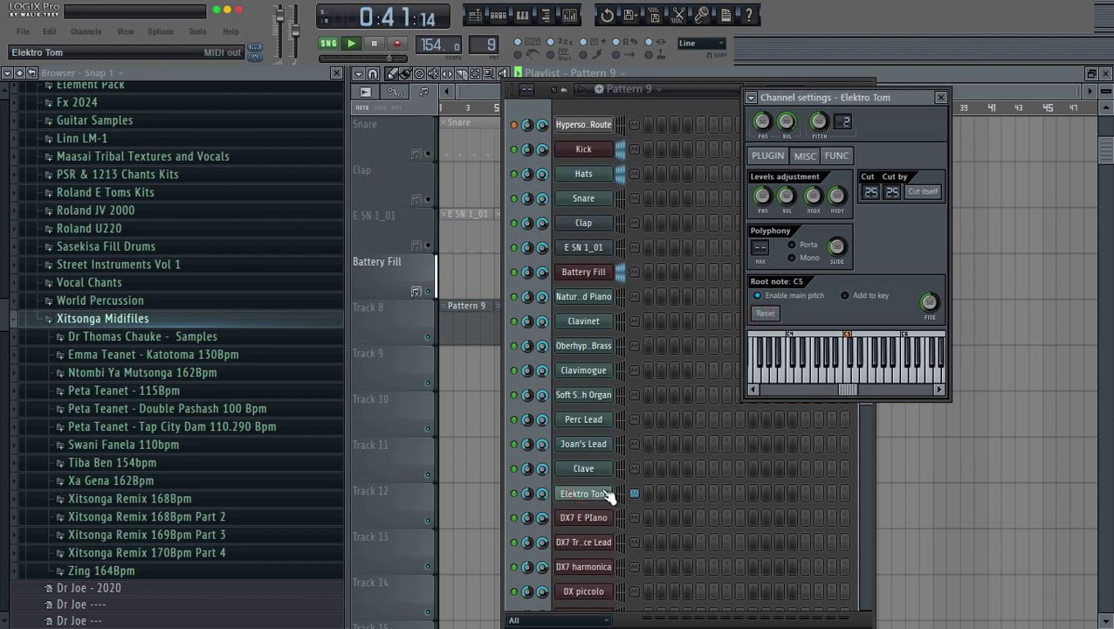
- Adjust the root notes of the channels from Marimba through Unison Bass, using C4 for Marimba and C6 for Low Bass
{"action": "left_click", "coordinate": [873, 496]}
{"action": "scroll", "coordinate": [854, 475], "scroll_direction": "down", "scroll_amount": 5}
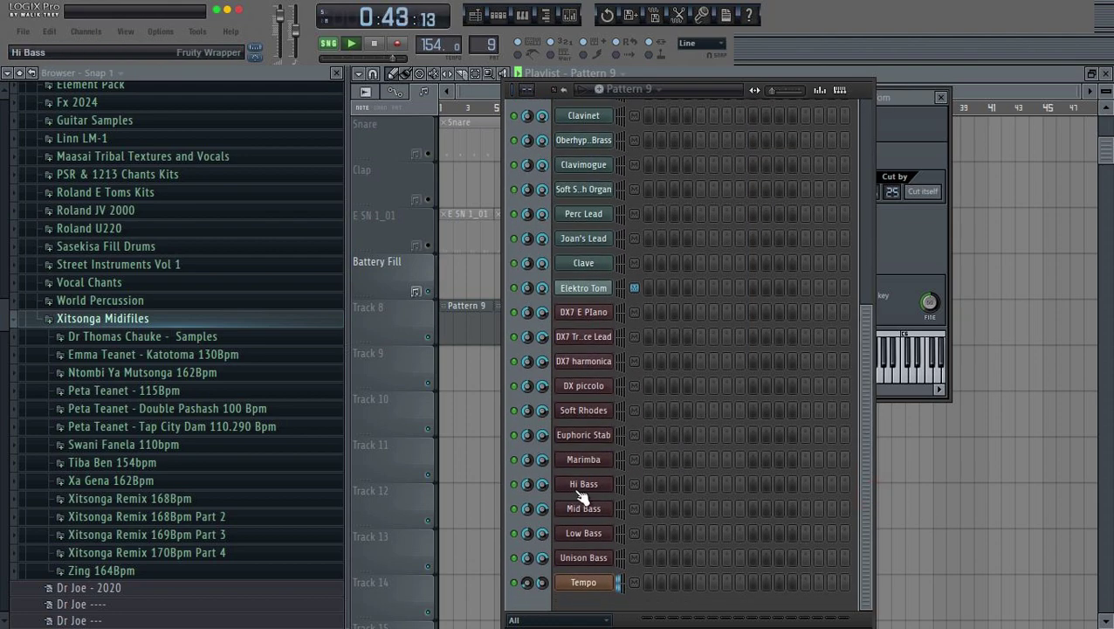
{"action": "left_click", "coordinate": [609, 461]}
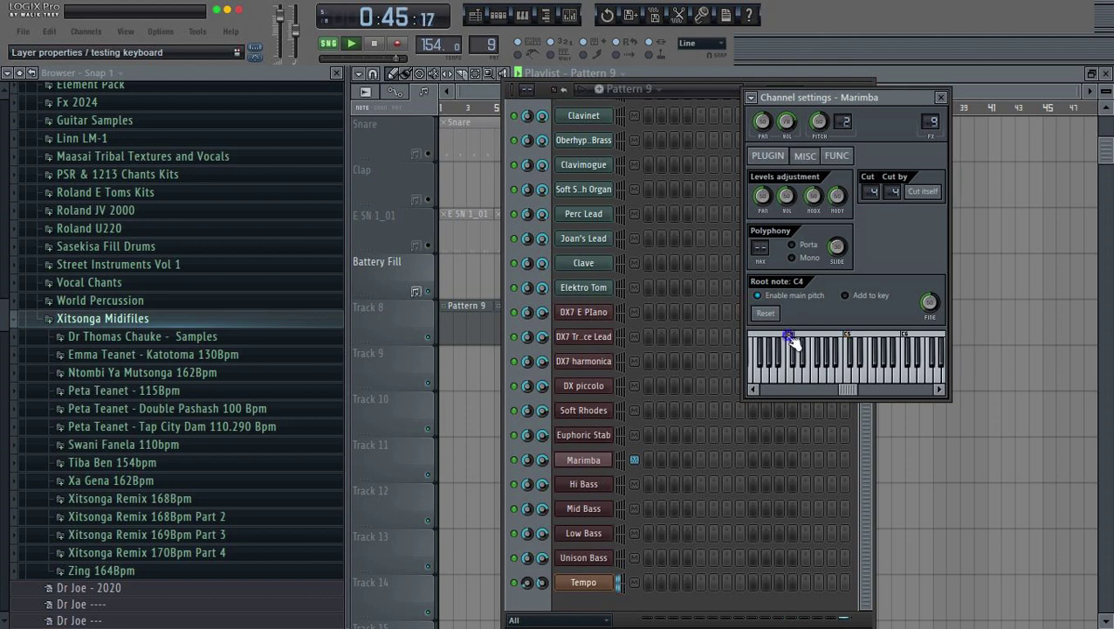
{"action": "left_click", "coordinate": [597, 483]}
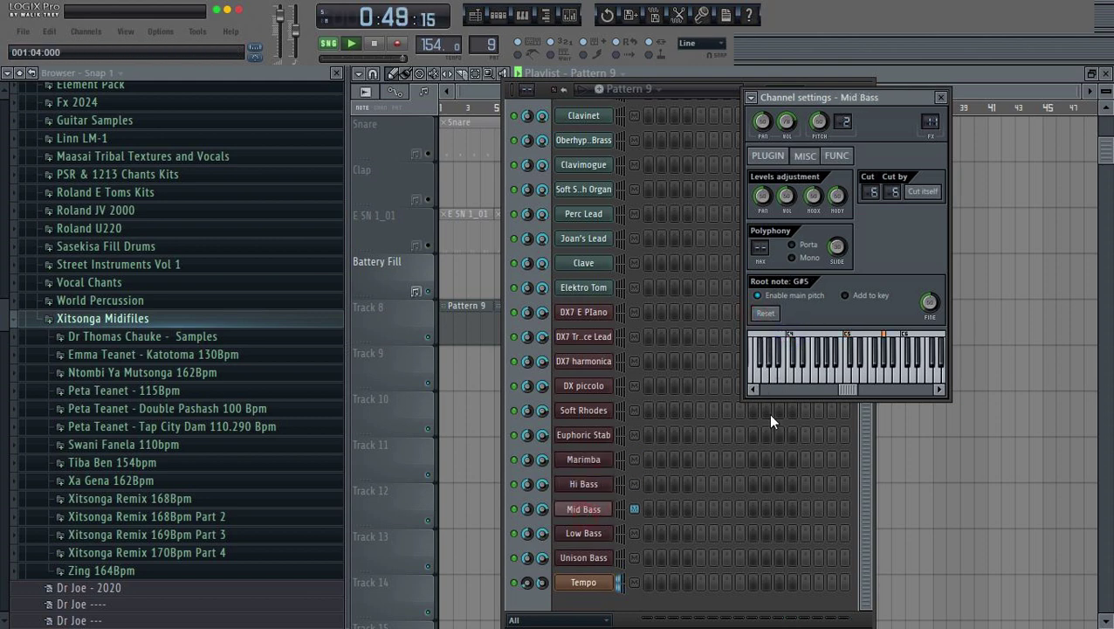
{"action": "left_click", "coordinate": [765, 315]}
{"action": "left_click", "coordinate": [583, 532]}
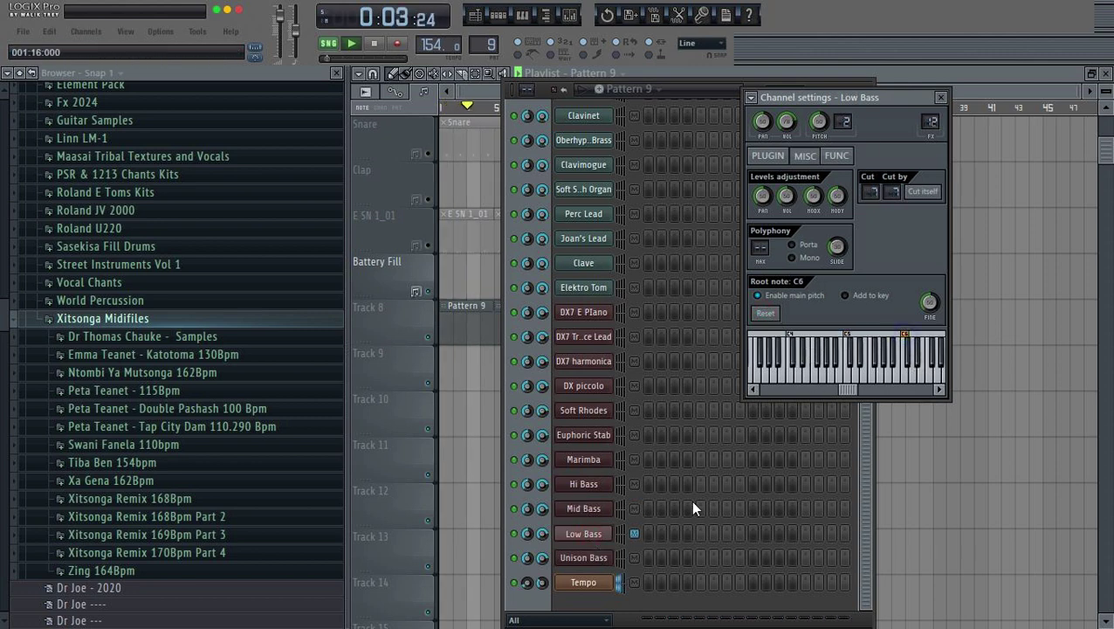
{"action": "left_click", "coordinate": [582, 559]}
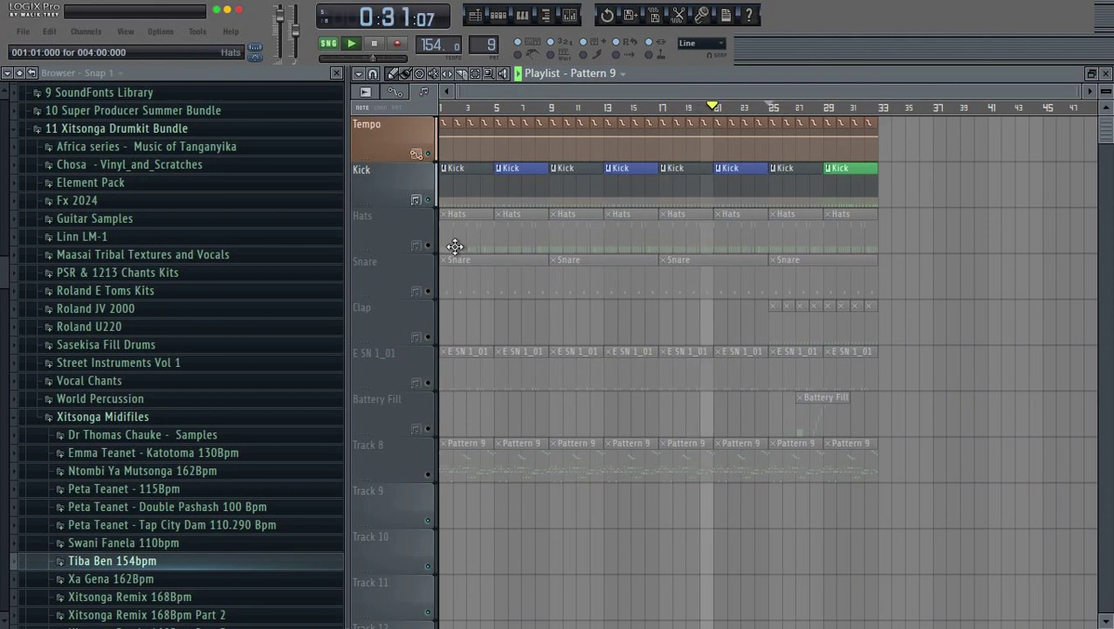
- Examine the first Kick clip's notes in the piano roll, closing the browser to widen the view
{"action": "double_click", "coordinate": [458, 190]}
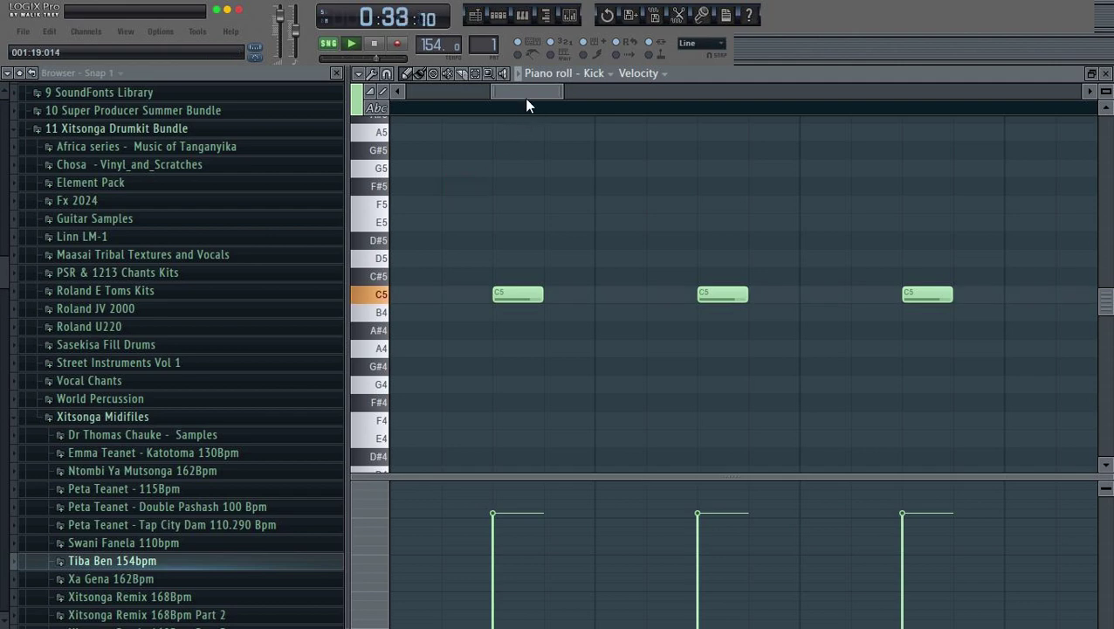
{"action": "scroll", "coordinate": [527, 105], "scroll_direction": "down", "scroll_amount": 5}
{"action": "left_click", "coordinate": [336, 72]}
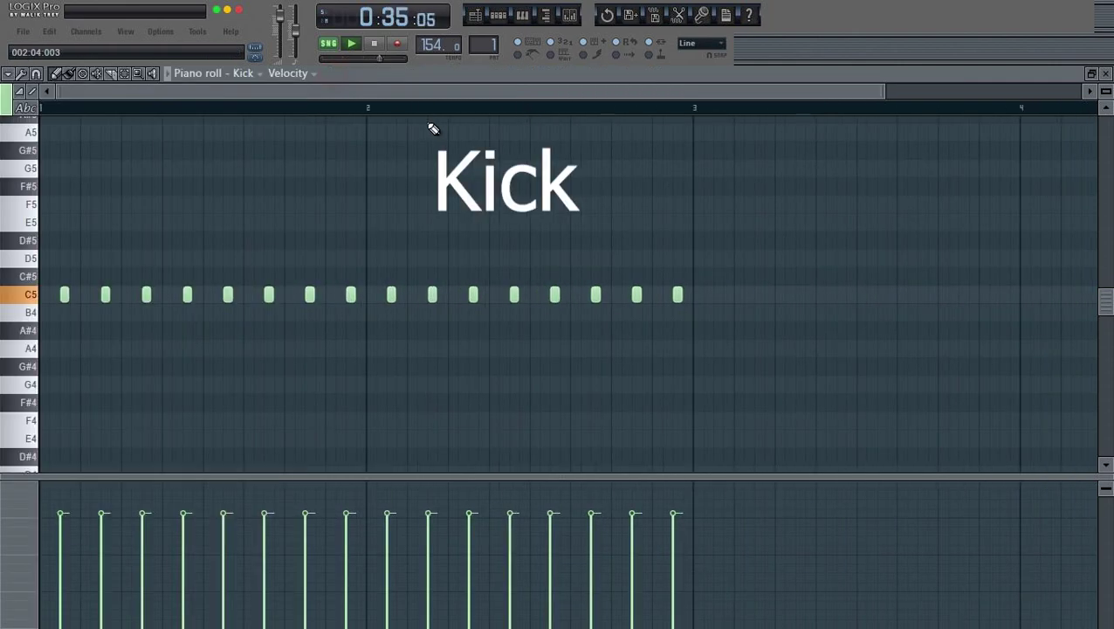
{"action": "scroll", "coordinate": [439, 117], "scroll_direction": "down", "scroll_amount": 1}
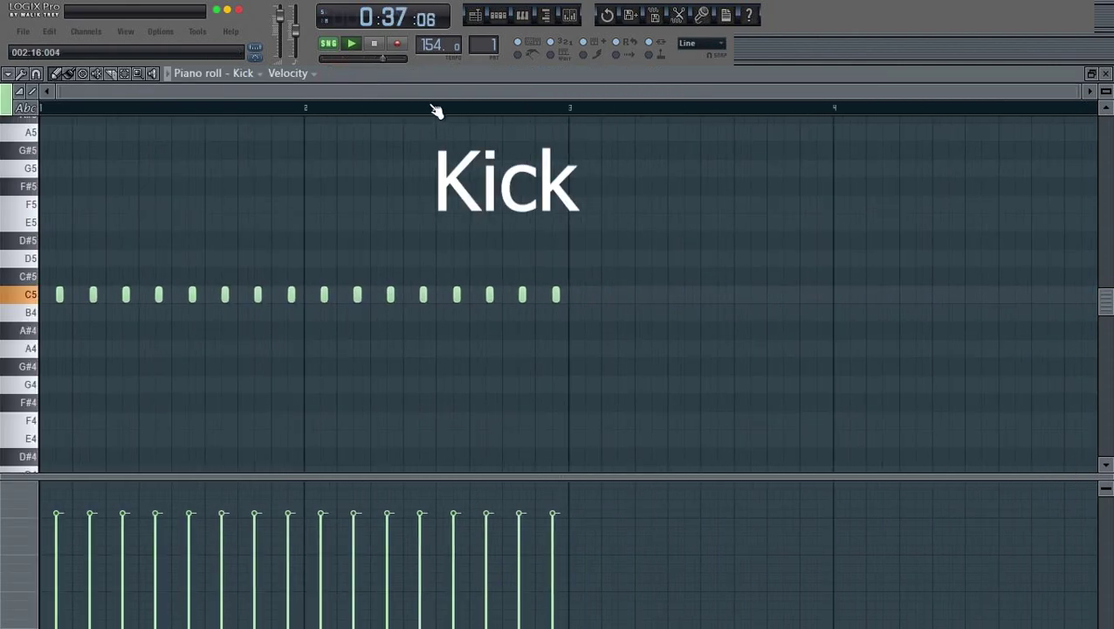
{"action": "left_click", "coordinate": [1108, 73]}
{"action": "left_click", "coordinate": [781, 92]}
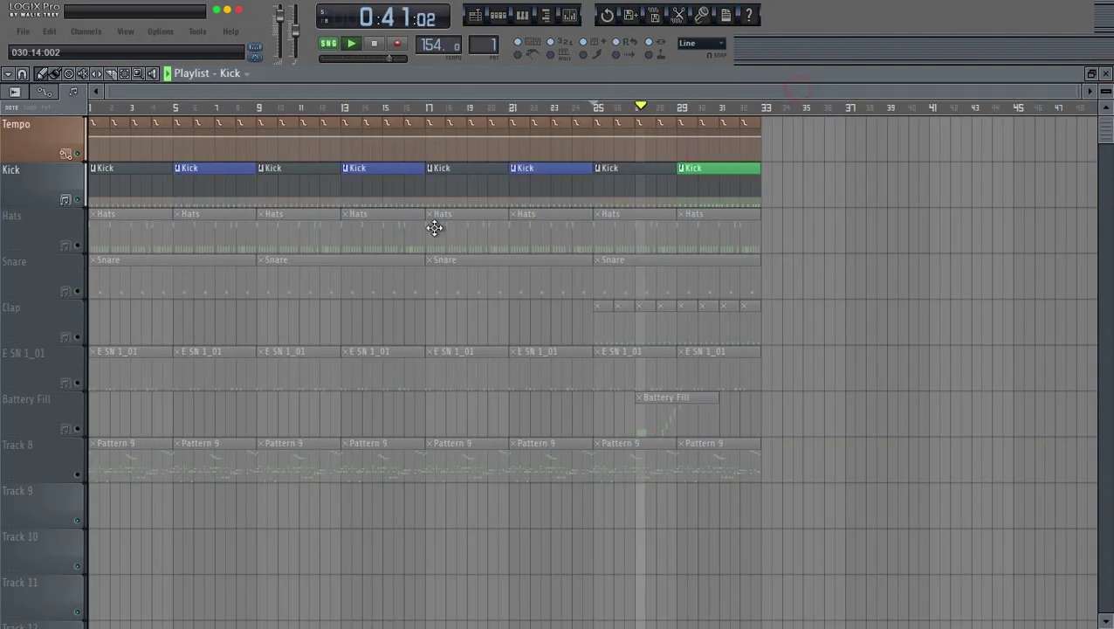
- Examine the first Hats clip's notes in the piano roll, switching the key labels from drum names to piano keys
{"action": "double_click", "coordinate": [129, 234]}
{"action": "scroll", "coordinate": [299, 119], "scroll_direction": "down", "scroll_amount": 5}
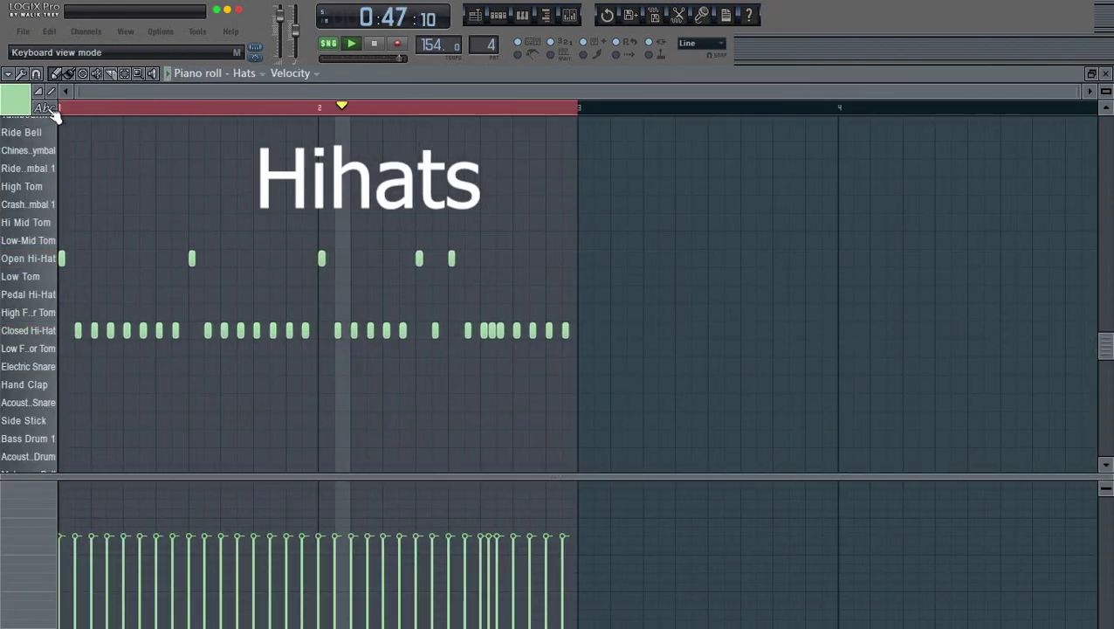
{"action": "left_click", "coordinate": [46, 108]}
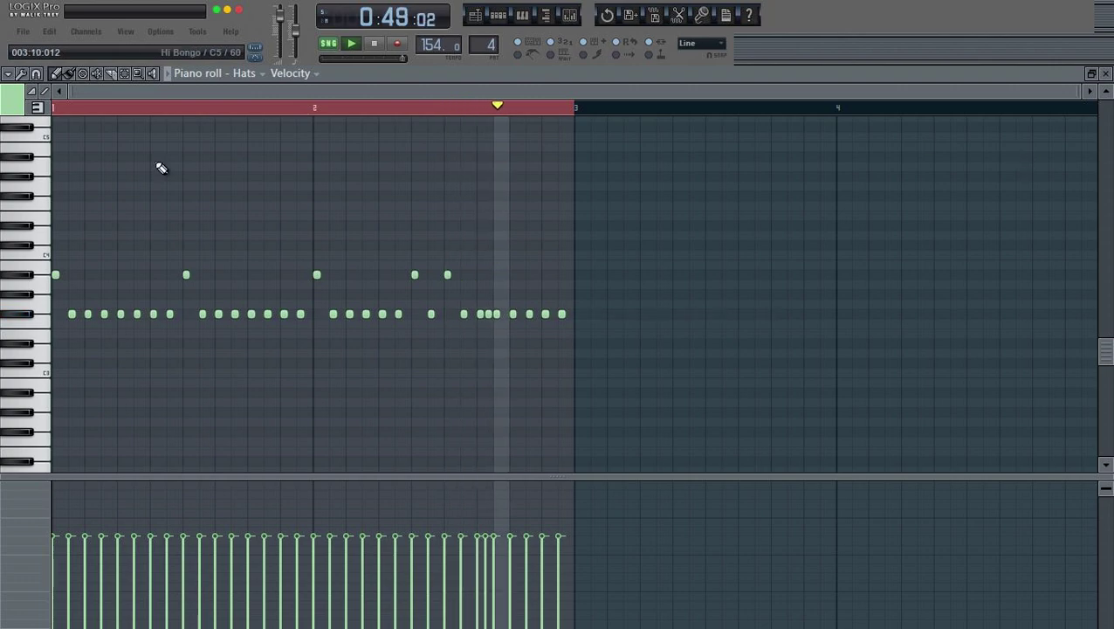
- Close the Hats piano roll and show the Snare pattern in the channel rack
{"action": "key", "text": "F6"}
{"action": "left_click", "coordinate": [1107, 73]}
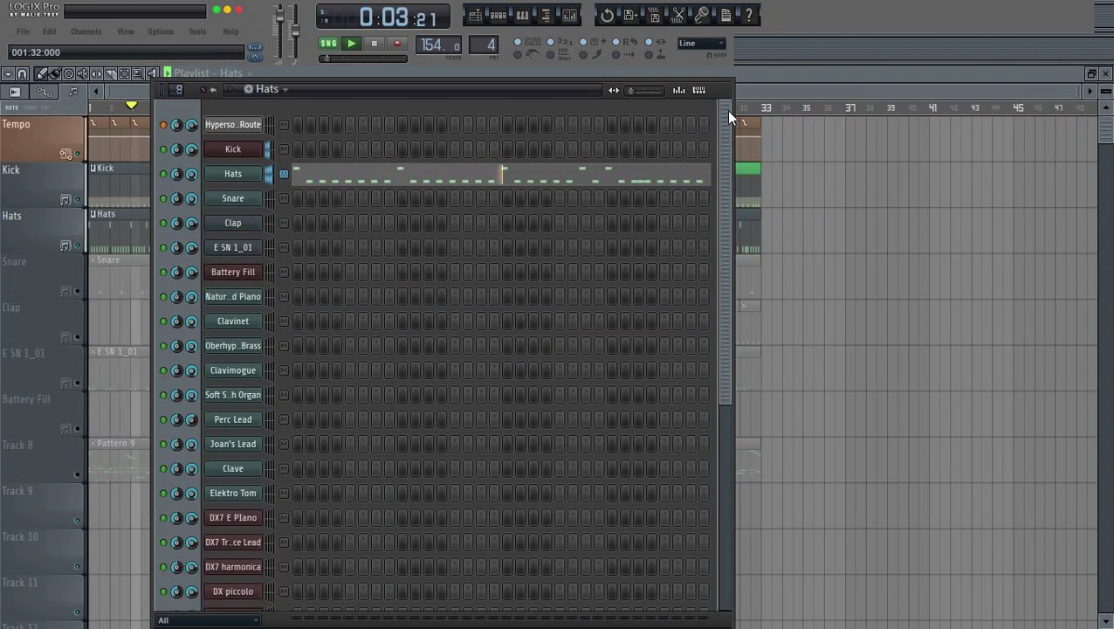
{"action": "key", "text": "KP_Add"}
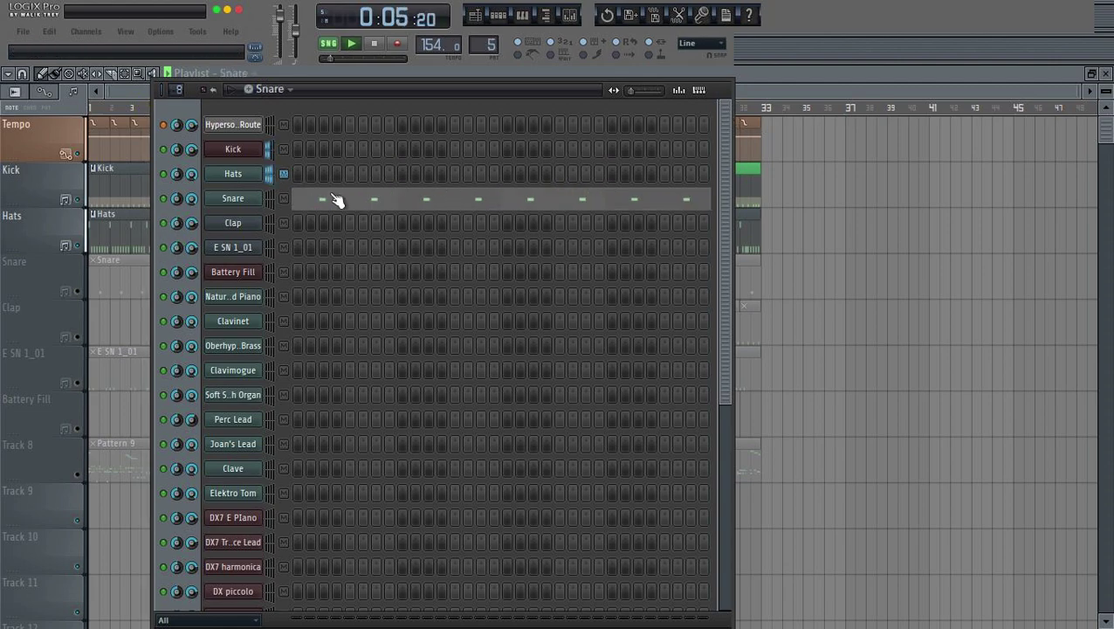
- Unmute the Snare track and examine the Snare pattern's notes in the piano roll
{"action": "key", "text": "F6"}
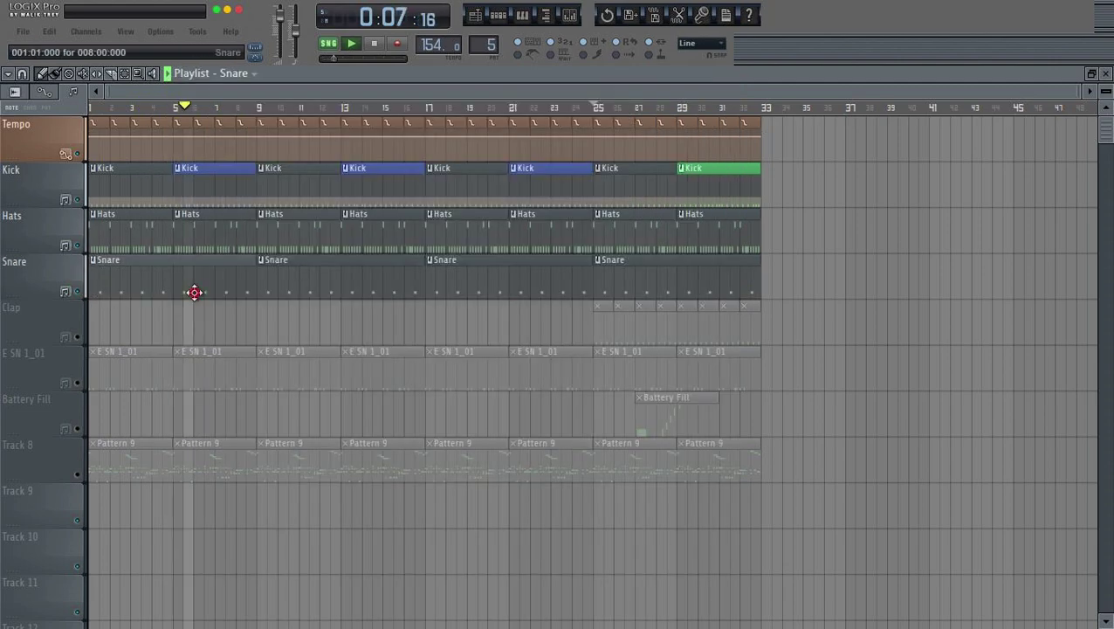
{"action": "key", "text": "F7"}
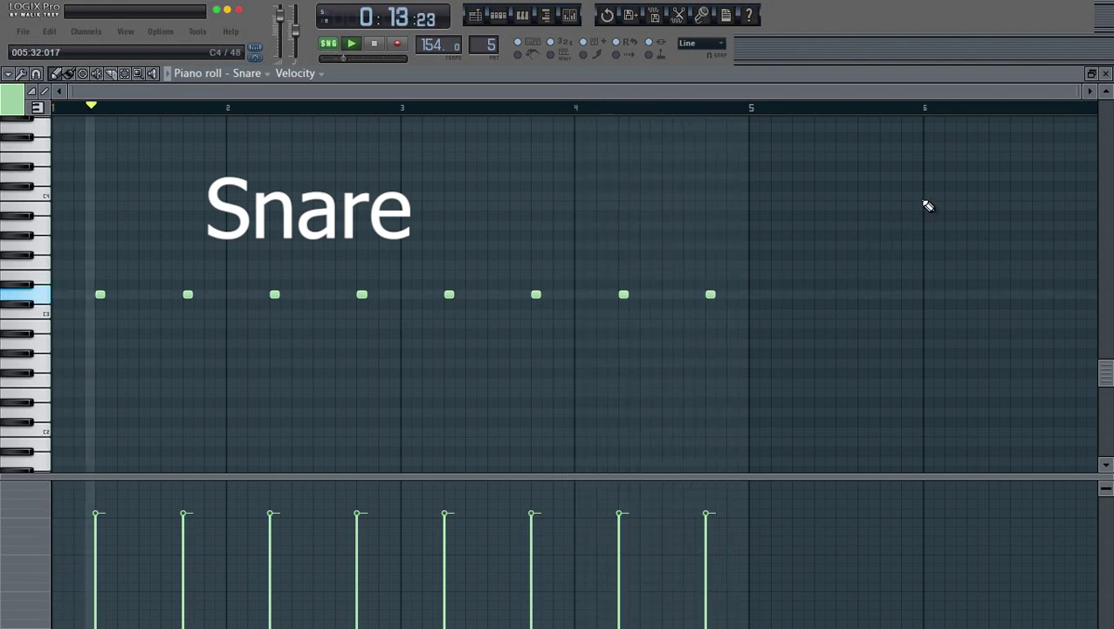
{"action": "left_click", "coordinate": [1105, 74]}
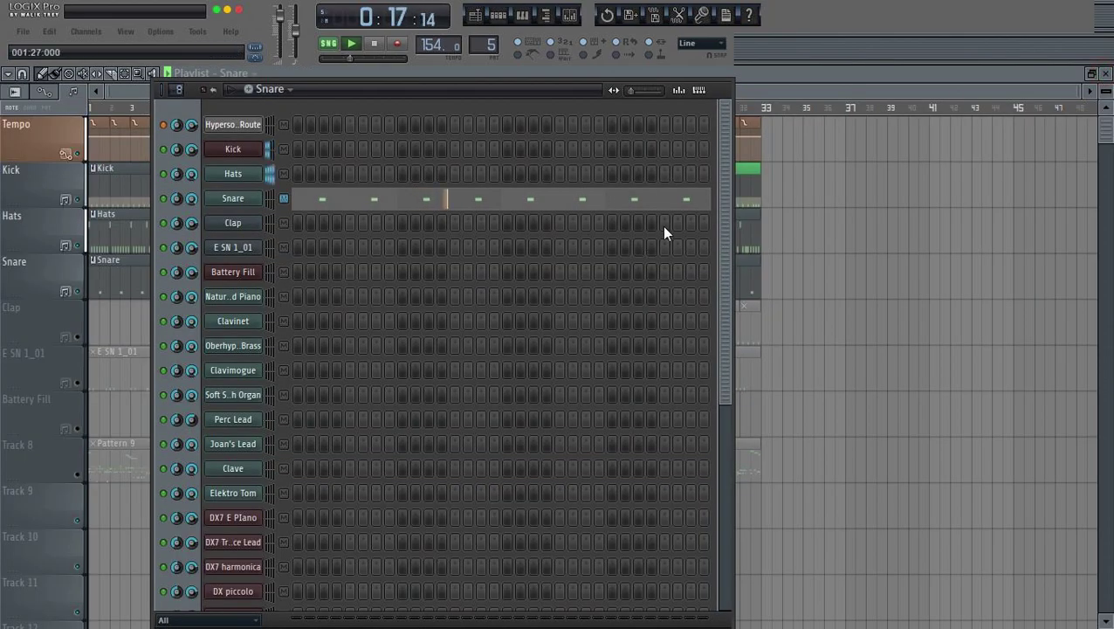
{"action": "left_click", "coordinate": [856, 90]}
- Unmute the E SN 1_01 track, examine its pattern's notes in the piano roll, and show the pattern in the channel rack
{"action": "key", "text": "KP_Add"}
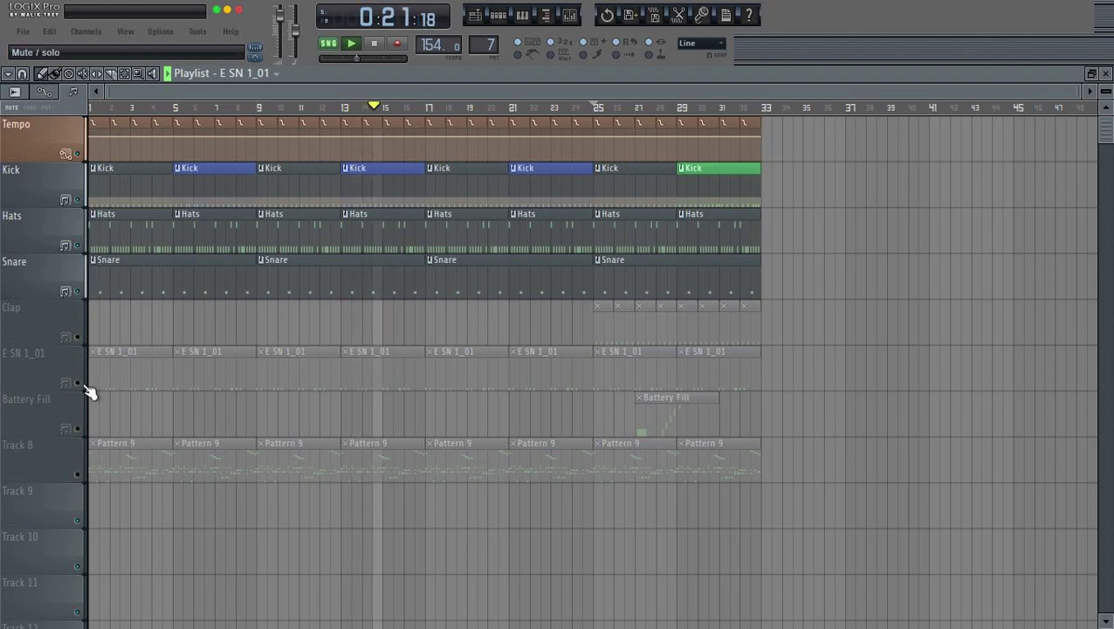
{"action": "double_click", "coordinate": [144, 376]}
{"action": "scroll", "coordinate": [358, 118], "scroll_direction": "down", "scroll_amount": 5}
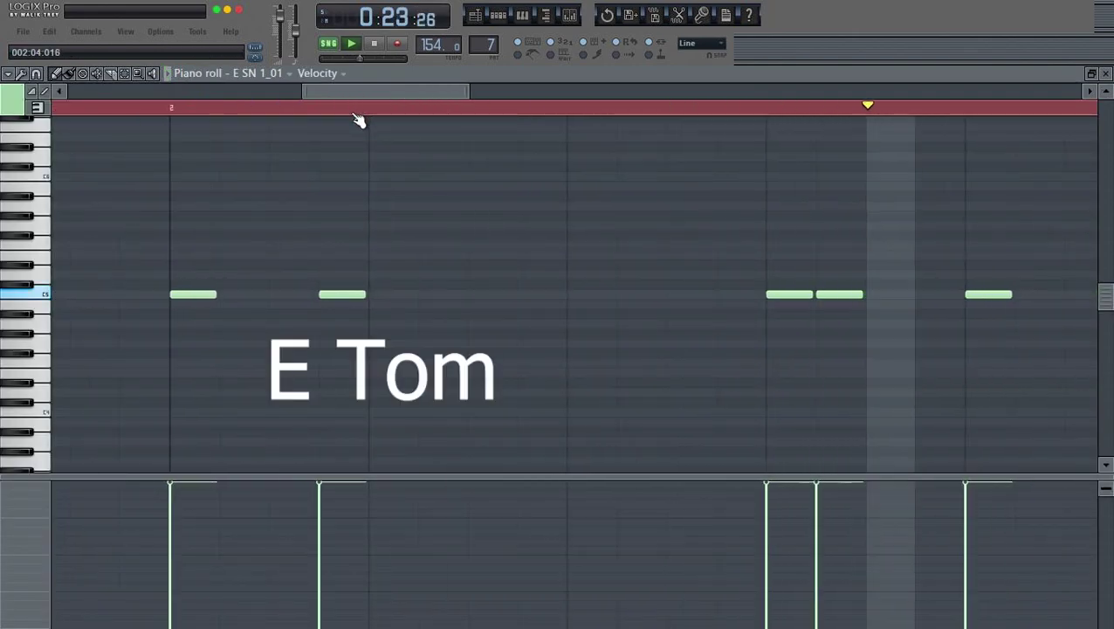
{"action": "scroll", "coordinate": [360, 117], "scroll_direction": "up", "scroll_amount": 3}
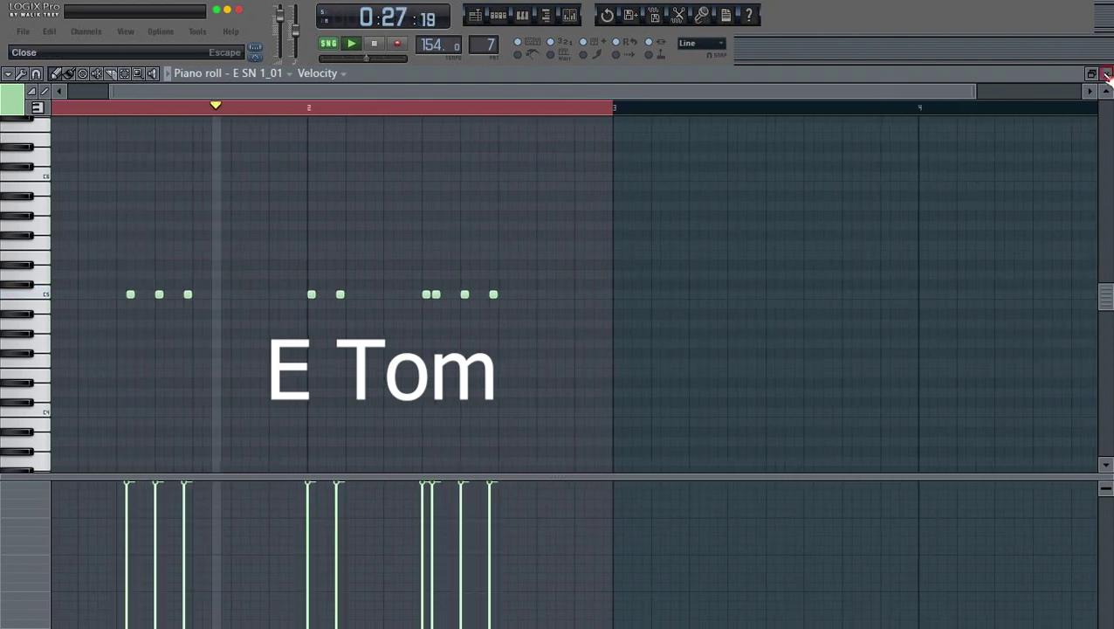
{"action": "key", "text": "F7"}
{"action": "key", "text": "F6"}
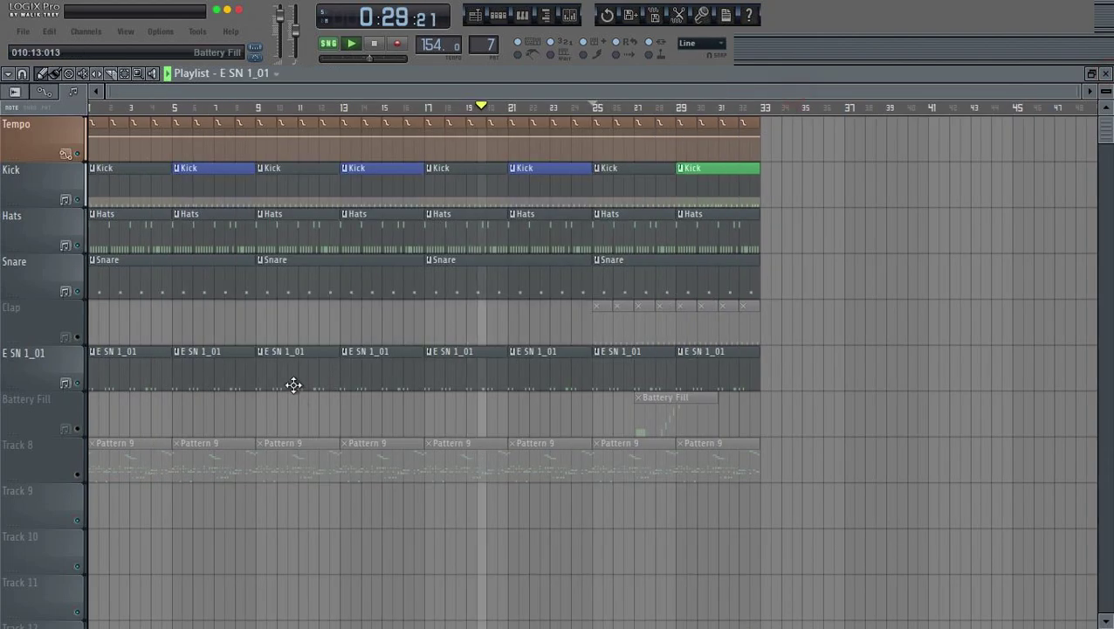
{"action": "left_click", "coordinate": [499, 15]}
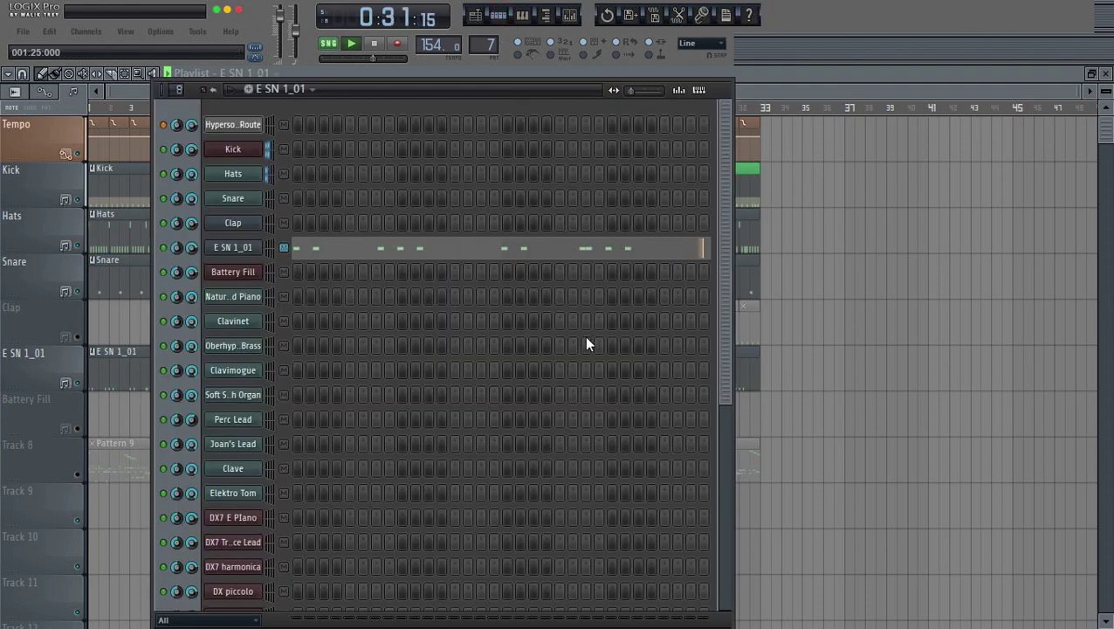
- Select Pattern 9 and mute its Marimba, Hi Bass, Mid Bass and Low Bass channels
{"action": "left_click", "coordinate": [103, 459]}
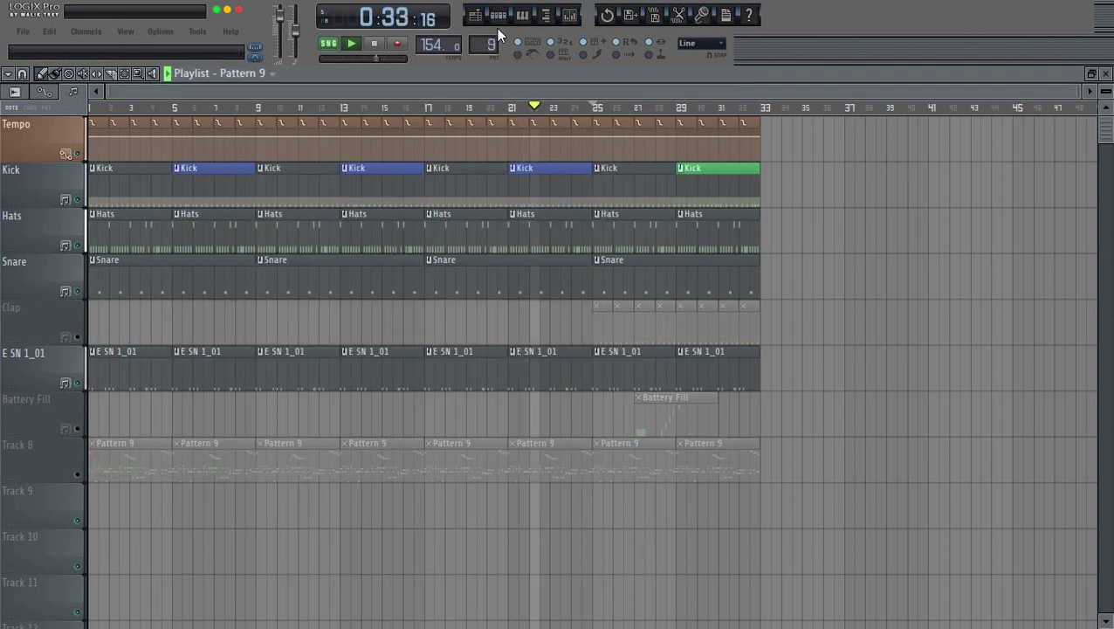
{"action": "left_click", "coordinate": [499, 15]}
{"action": "scroll", "coordinate": [292, 399], "scroll_direction": "down", "scroll_amount": 2}
{"action": "scroll", "coordinate": [292, 399], "scroll_direction": "down", "scroll_amount": 6}
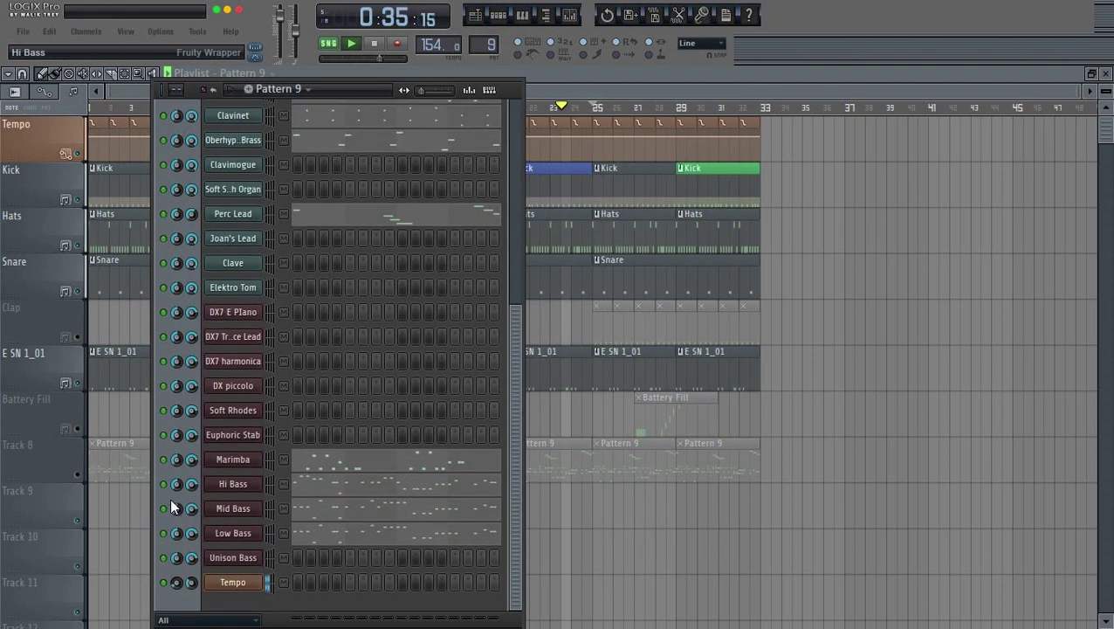
{"action": "left_click_drag", "start_coordinate": [169, 461], "coordinate": [171, 546]}
- Mute the Oberhype Brass, Clavinet and Perc Lead channels in the channel rack
{"action": "scroll", "coordinate": [172, 462], "scroll_direction": "up", "scroll_amount": 8}
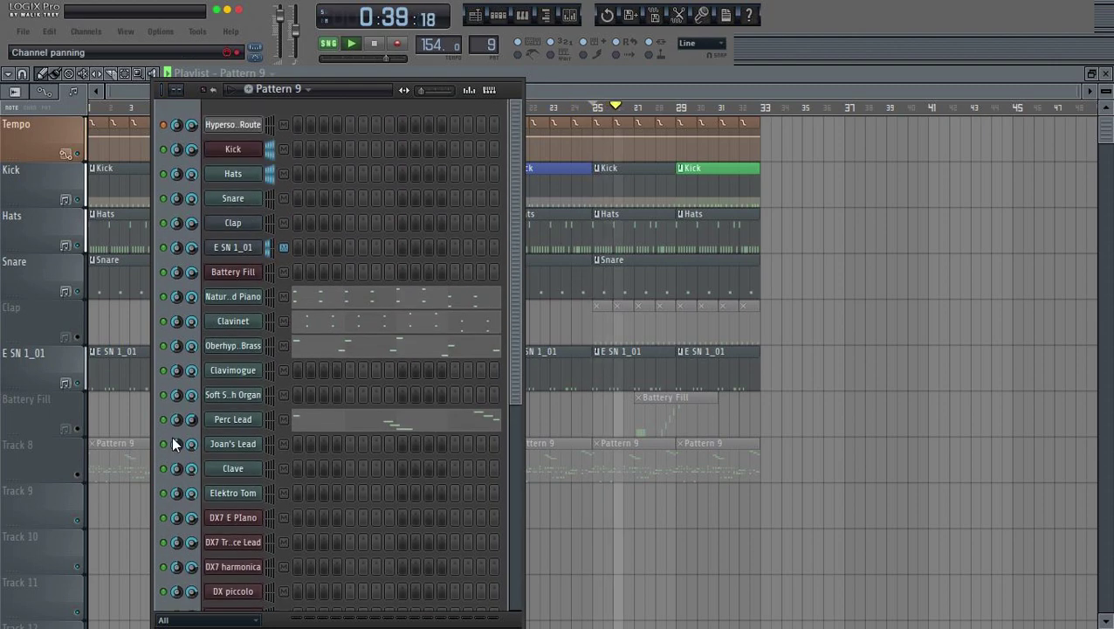
{"action": "left_click_drag", "start_coordinate": [171, 348], "coordinate": [161, 322]}
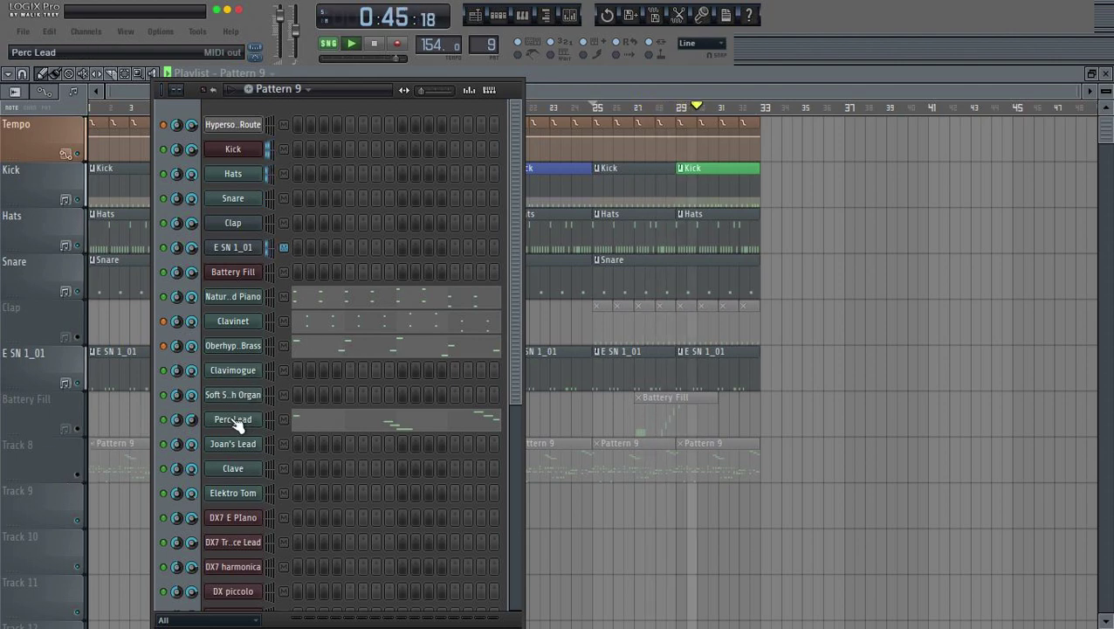
{"action": "scroll", "coordinate": [234, 424], "scroll_direction": "down", "scroll_amount": 6}
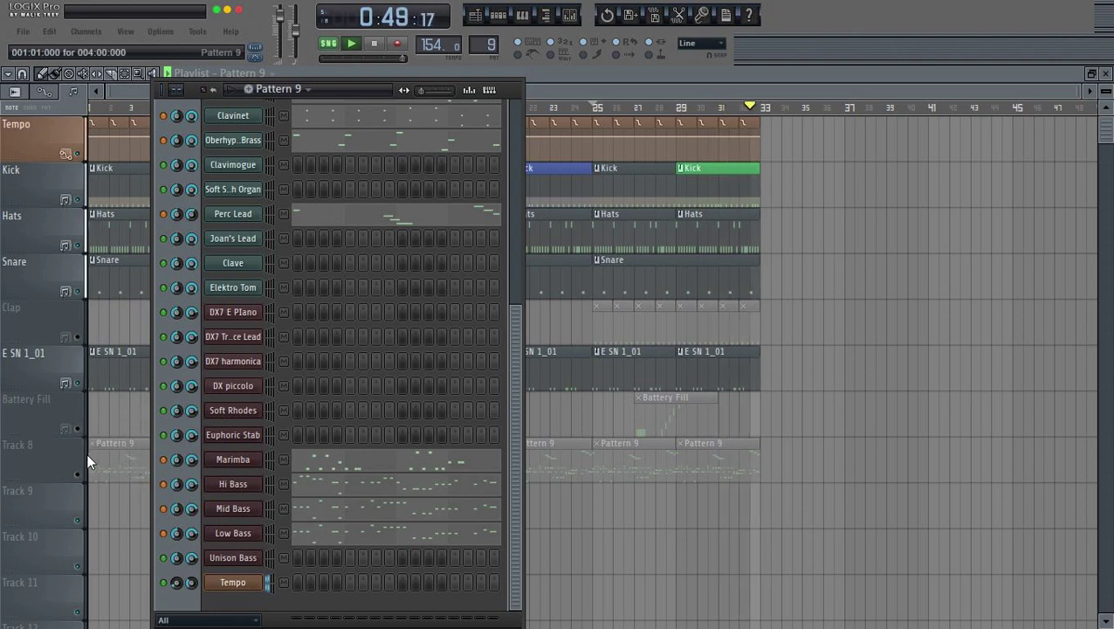
- Unmute Track 8 and examine Pattern 9's Natural Grand Piano notes in the piano roll, hiding the other channels' ghost notes
{"action": "left_click", "coordinate": [82, 479]}
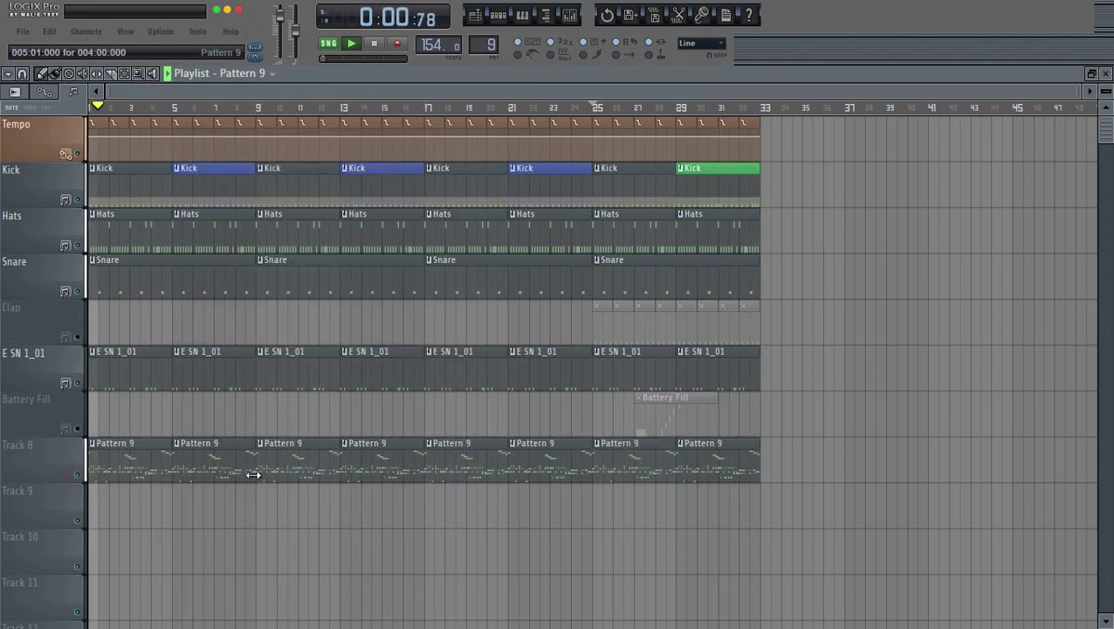
{"action": "double_click", "coordinate": [130, 463]}
{"action": "scroll", "coordinate": [309, 108], "scroll_direction": "down", "scroll_amount": 4}
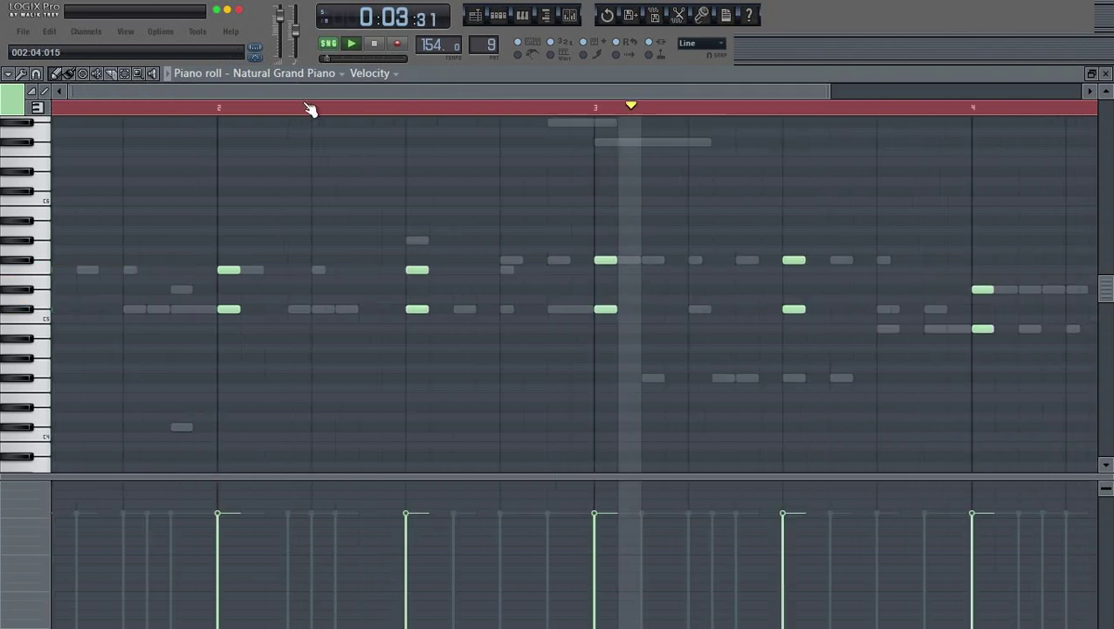
{"action": "left_click", "coordinate": [59, 109]}
{"action": "scroll", "coordinate": [62, 111], "scroll_direction": "down", "scroll_amount": 2}
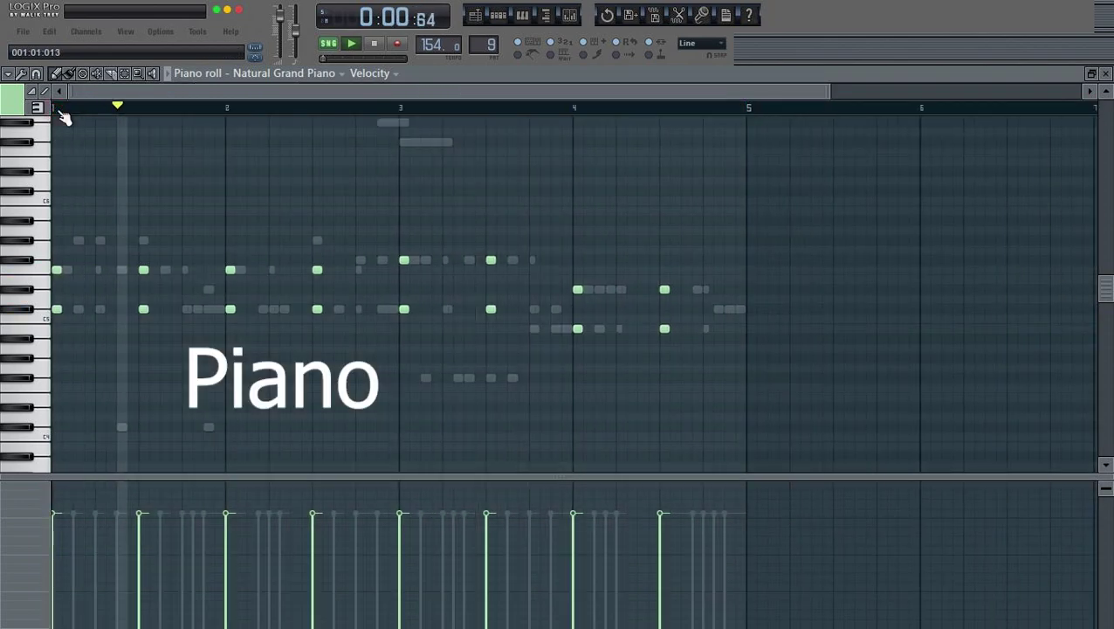
{"action": "scroll", "coordinate": [66, 113], "scroll_direction": "down", "scroll_amount": 1}
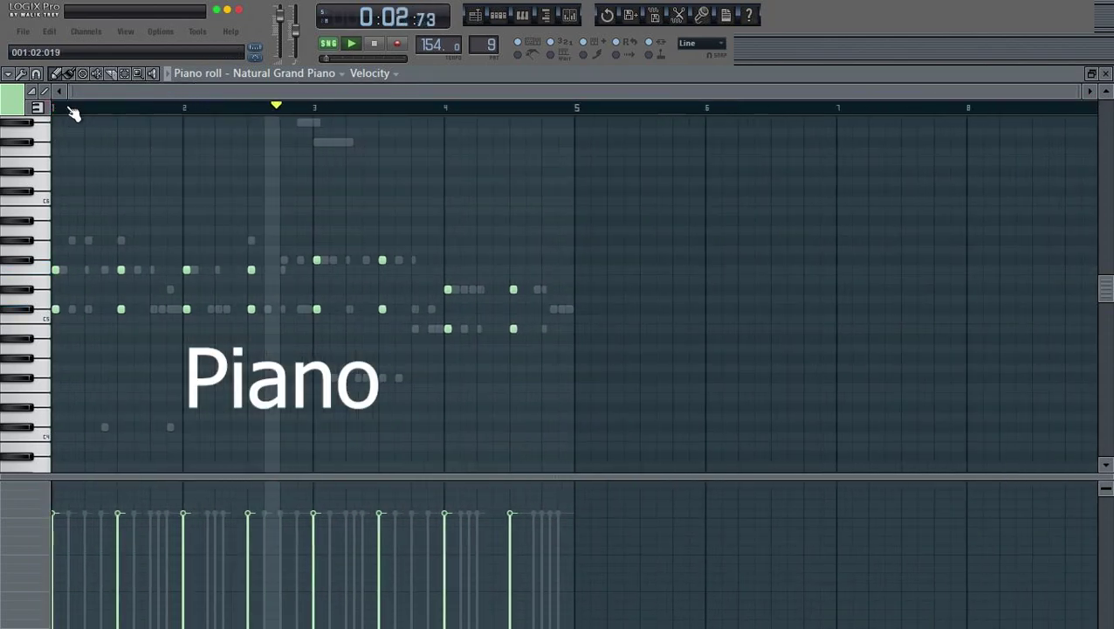
{"action": "key", "text": "alt+v"}
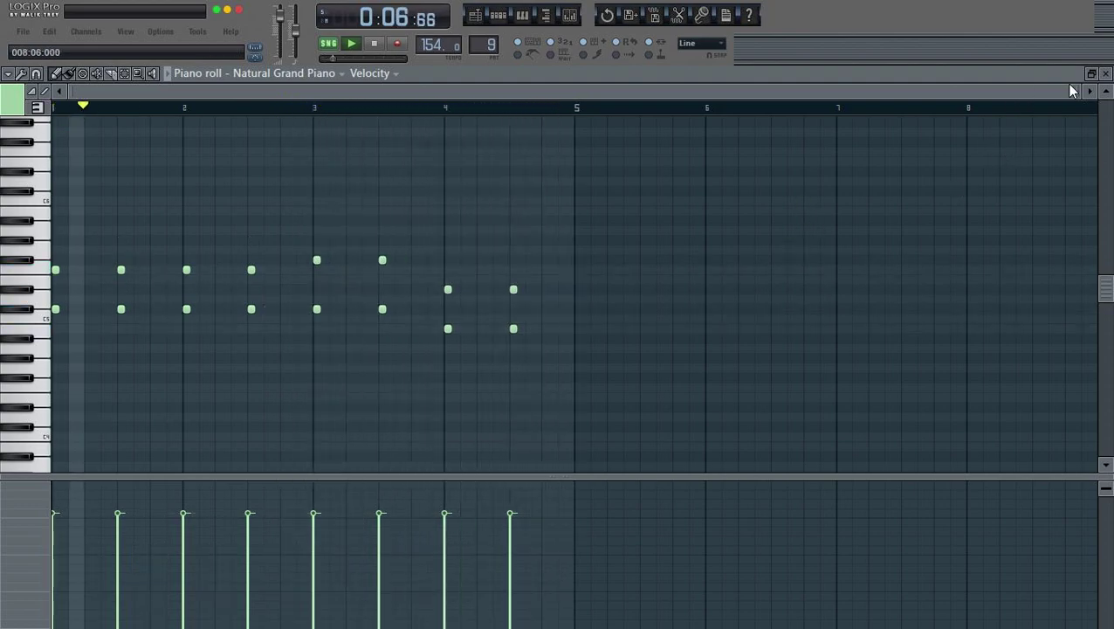
{"action": "left_click", "coordinate": [1106, 74]}
- Unmute the Clavinet channel and examine its Pattern 9 notes in the piano roll
{"action": "scroll", "coordinate": [425, 373], "scroll_direction": "up", "scroll_amount": 4}
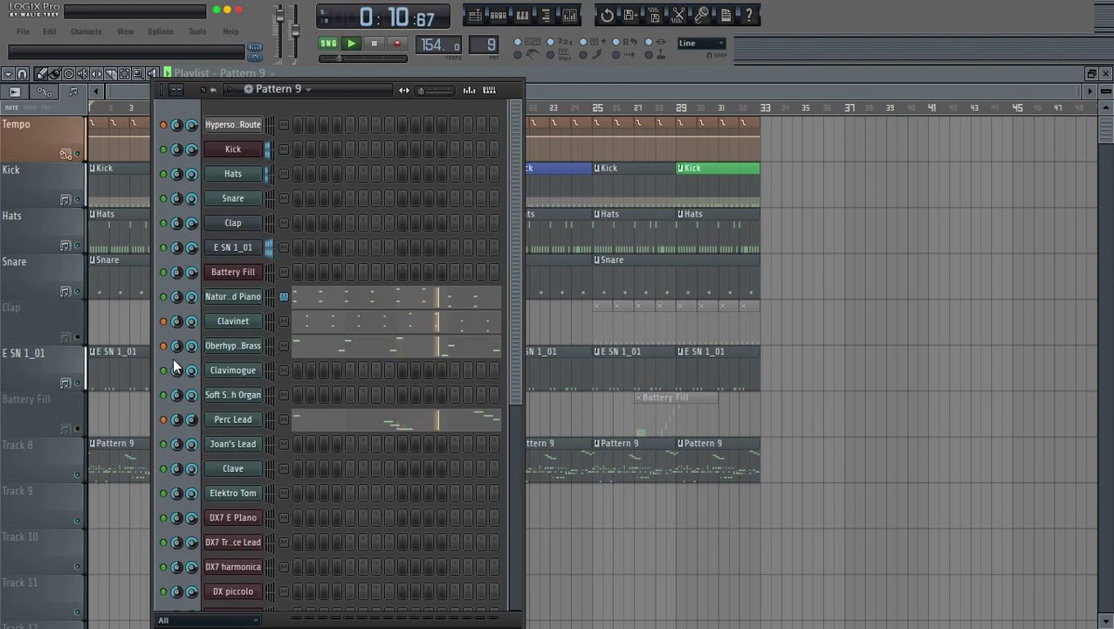
{"action": "left_click", "coordinate": [335, 321]}
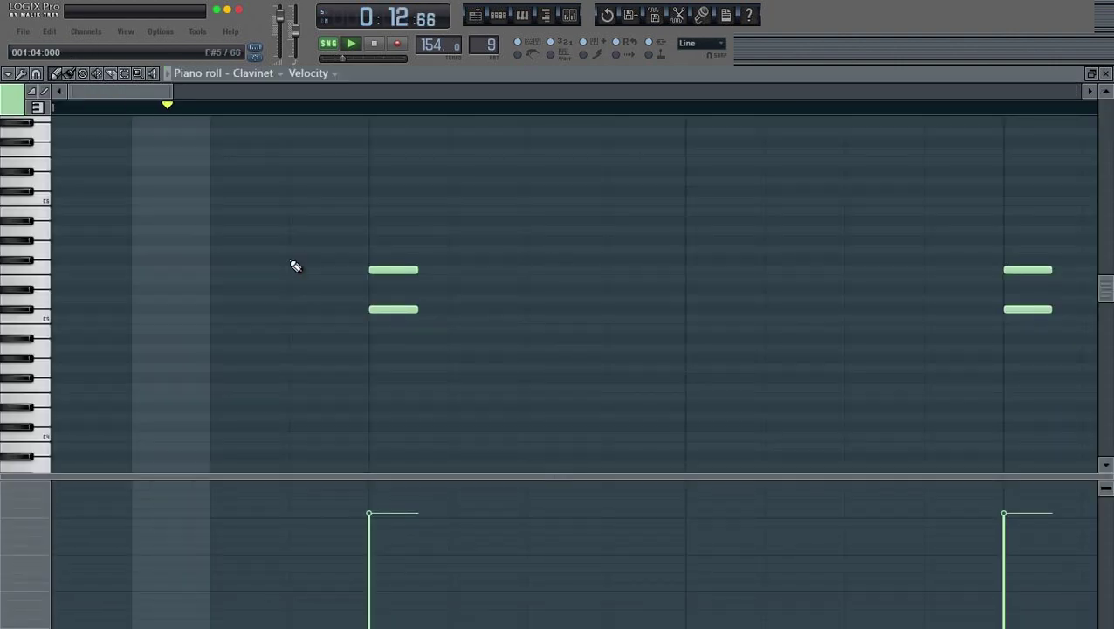
{"action": "scroll", "coordinate": [297, 114], "scroll_direction": "down", "scroll_amount": 8}
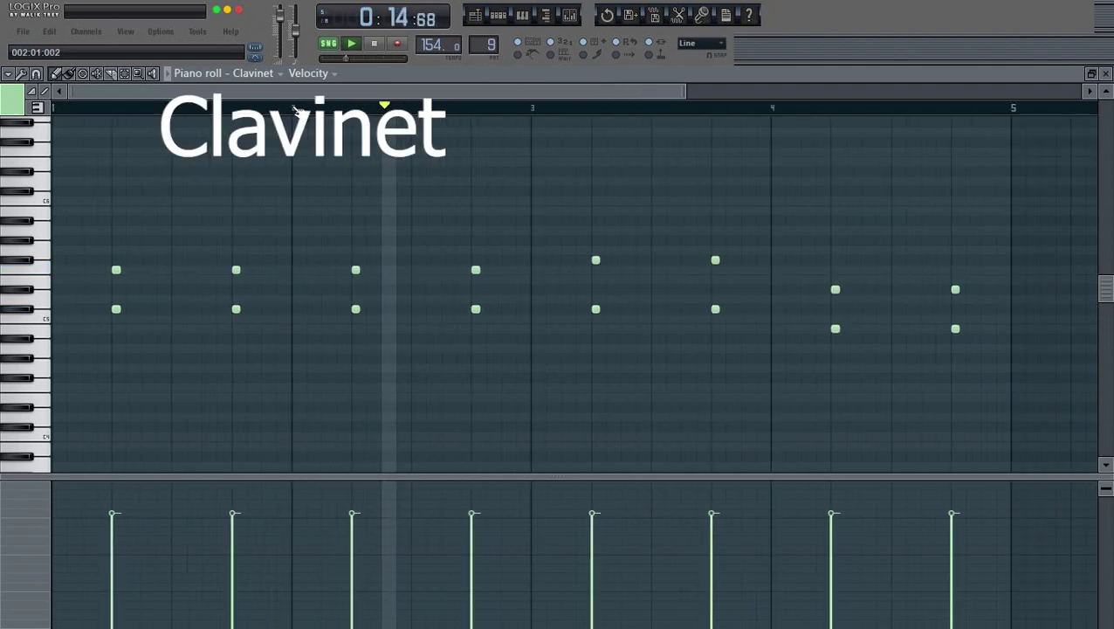
{"action": "scroll", "coordinate": [482, 121], "scroll_direction": "down", "scroll_amount": 3}
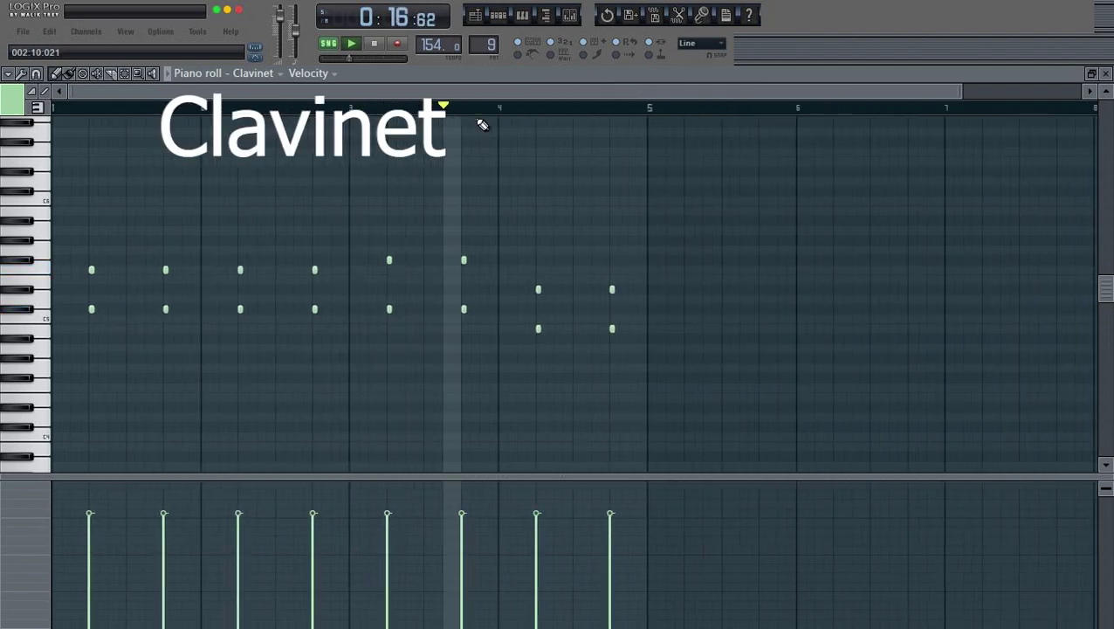
{"action": "left_click", "coordinate": [1106, 74]}
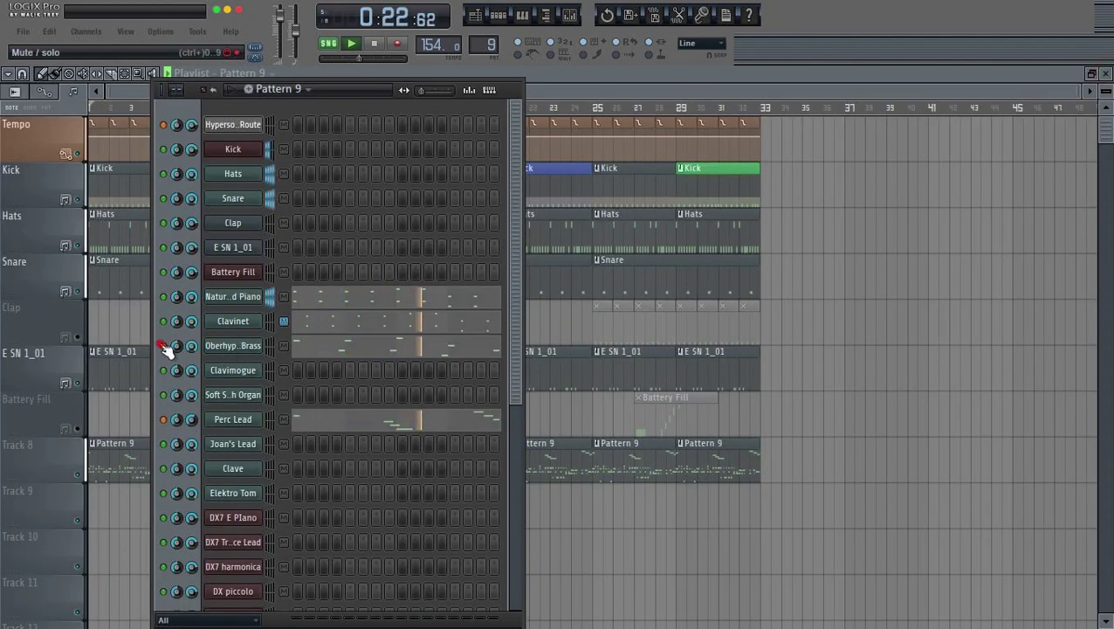
- Unmute the Oberhype Brass channel and examine its Pattern 9 notes in the piano roll
{"action": "left_click", "coordinate": [346, 353]}
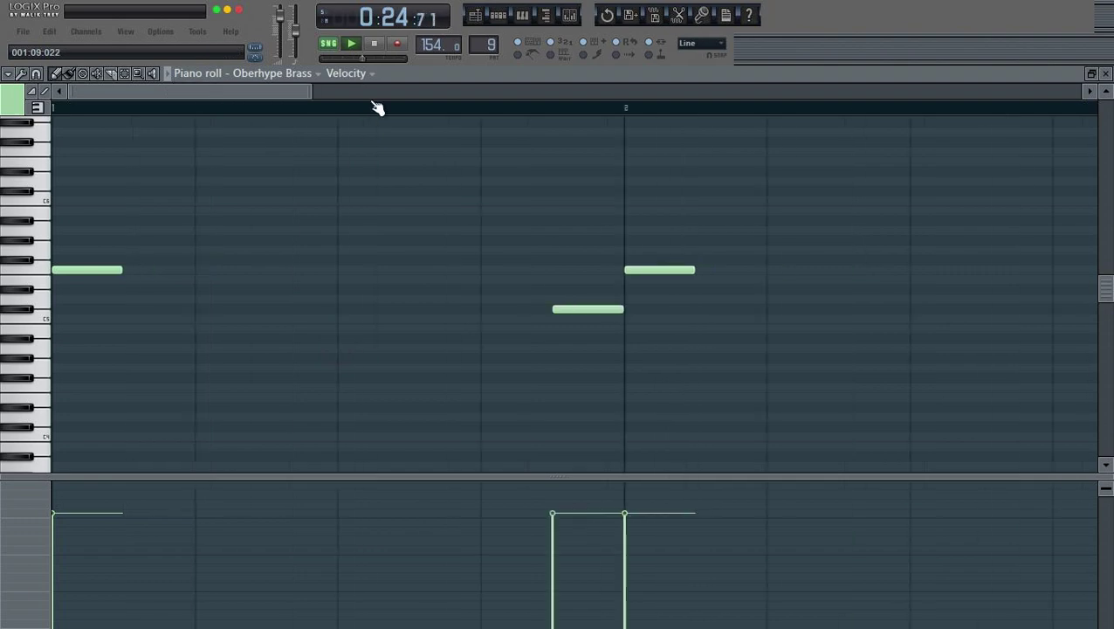
{"action": "scroll", "coordinate": [378, 107], "scroll_direction": "down", "scroll_amount": 4}
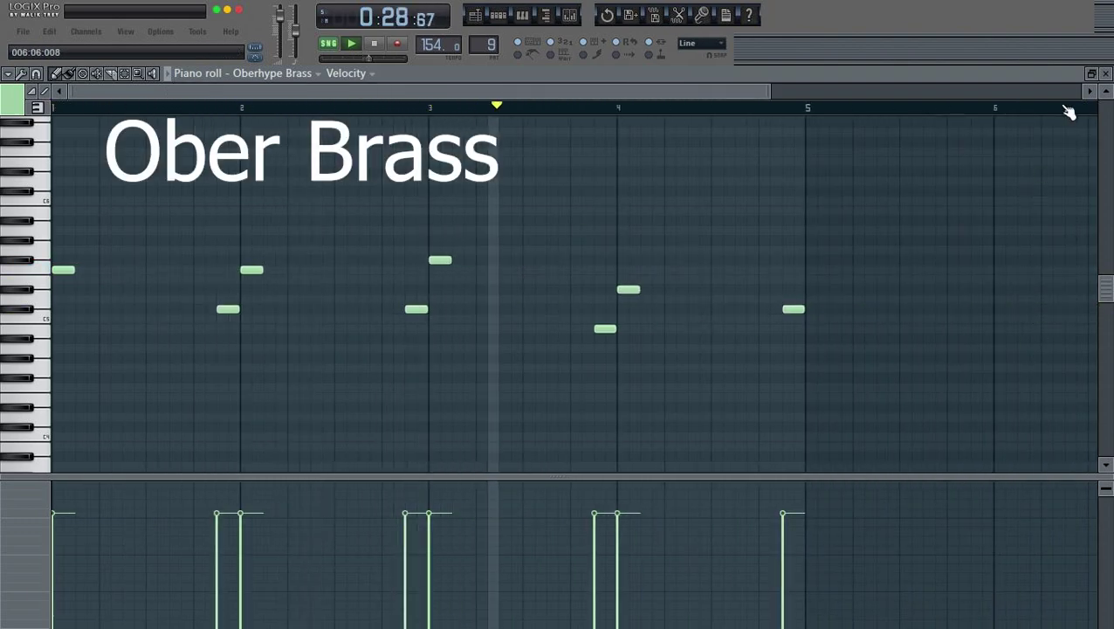
{"action": "left_click", "coordinate": [1106, 73]}
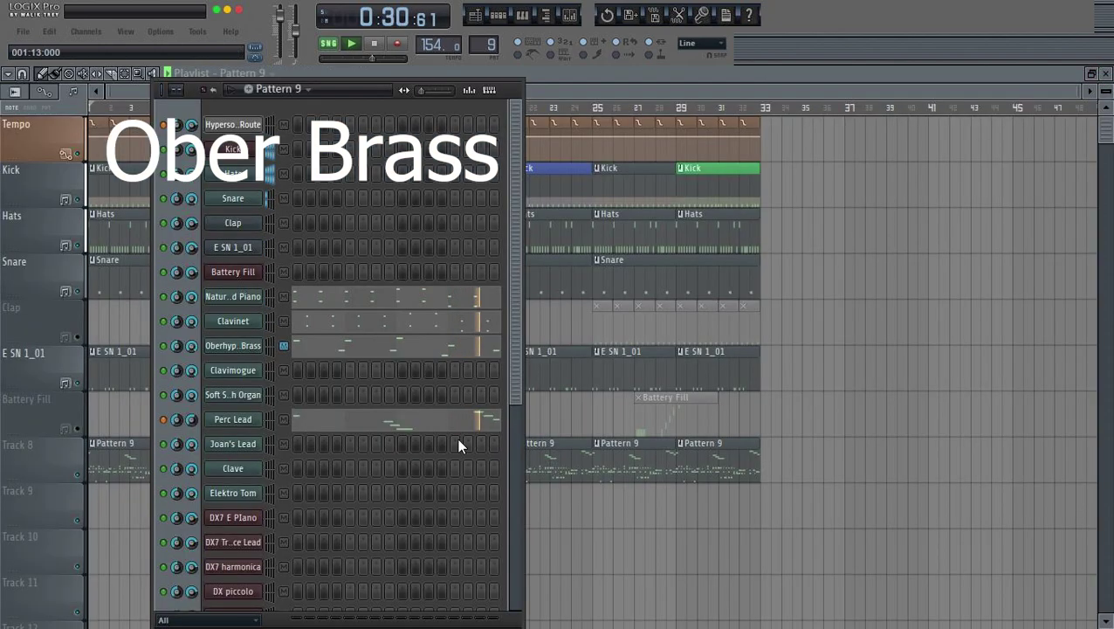
- Unmute the Perc Lead channel and examine its Pattern 9 notes in the piano roll
{"action": "scroll", "coordinate": [288, 450], "scroll_direction": "down", "scroll_amount": 5}
{"action": "scroll", "coordinate": [219, 336], "scroll_direction": "up", "scroll_amount": 2}
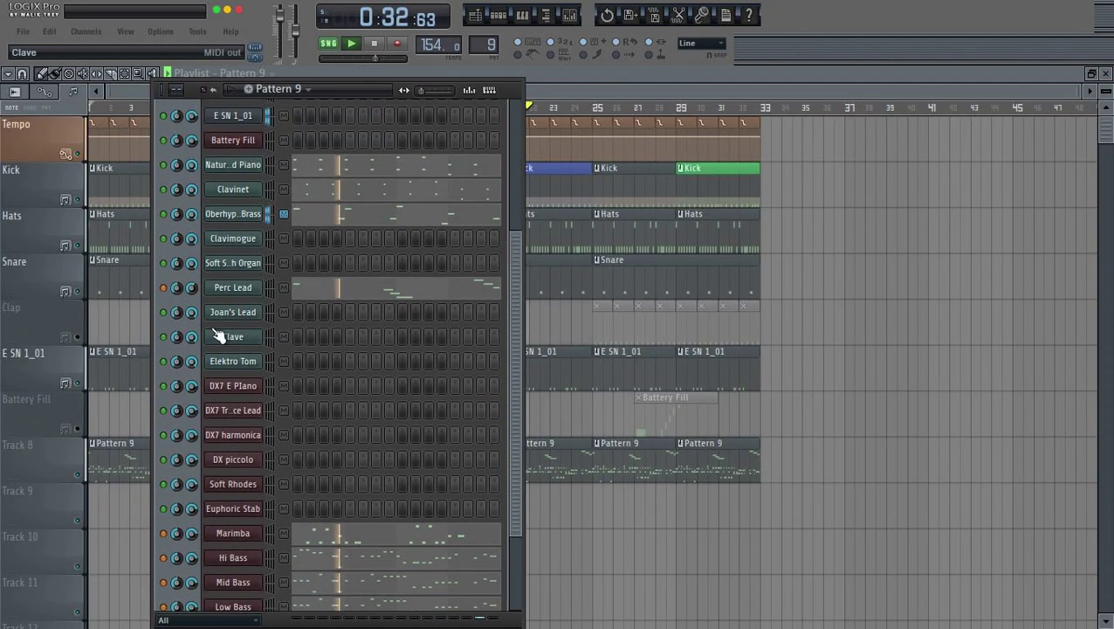
{"action": "left_click", "coordinate": [347, 287]}
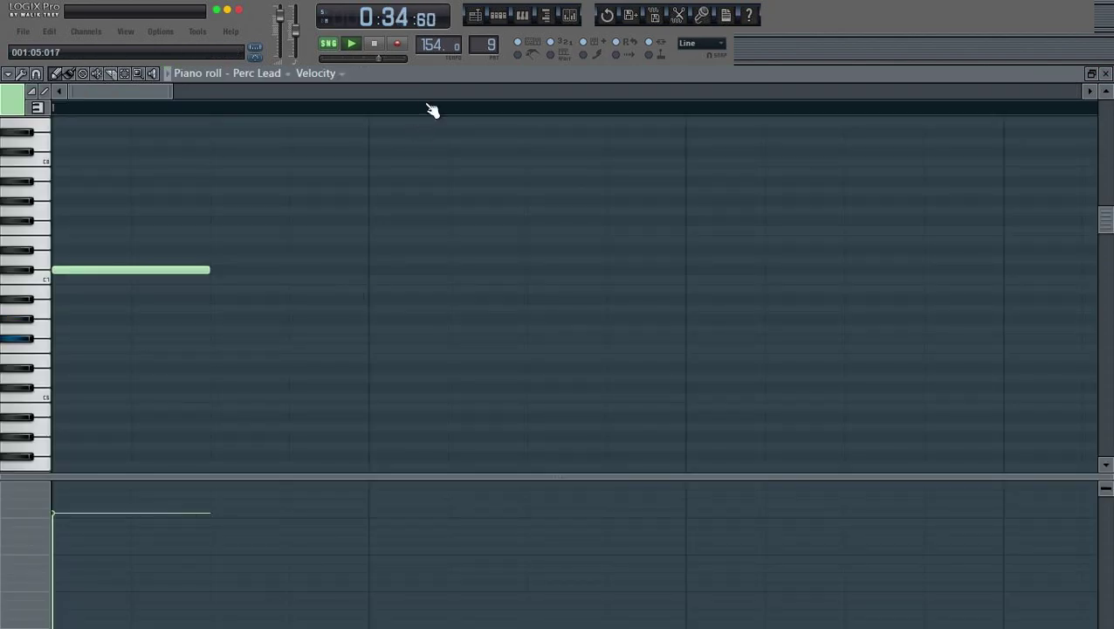
{"action": "scroll", "coordinate": [432, 109], "scroll_direction": "down", "scroll_amount": 8}
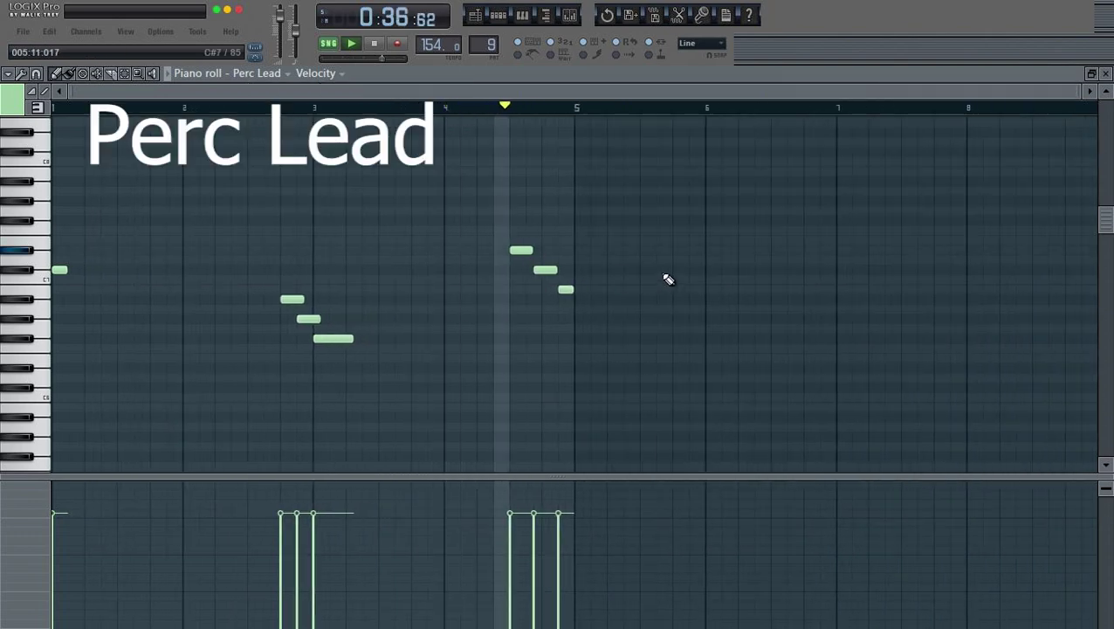
{"action": "scroll", "coordinate": [528, 124], "scroll_direction": "up", "scroll_amount": 4}
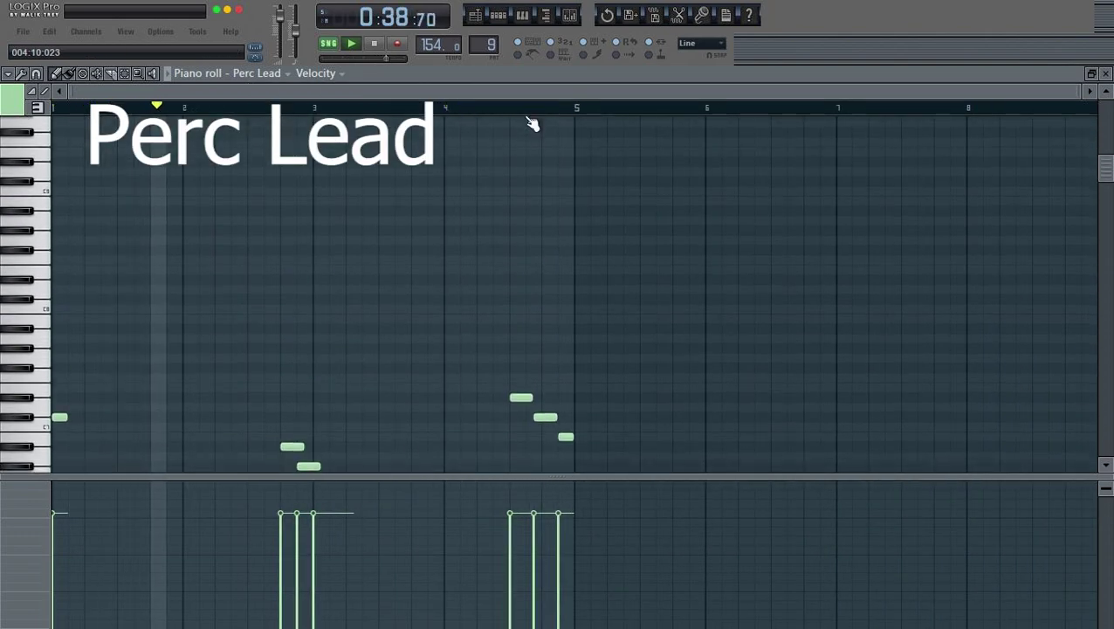
{"action": "scroll", "coordinate": [635, 206], "scroll_direction": "down", "scroll_amount": 5}
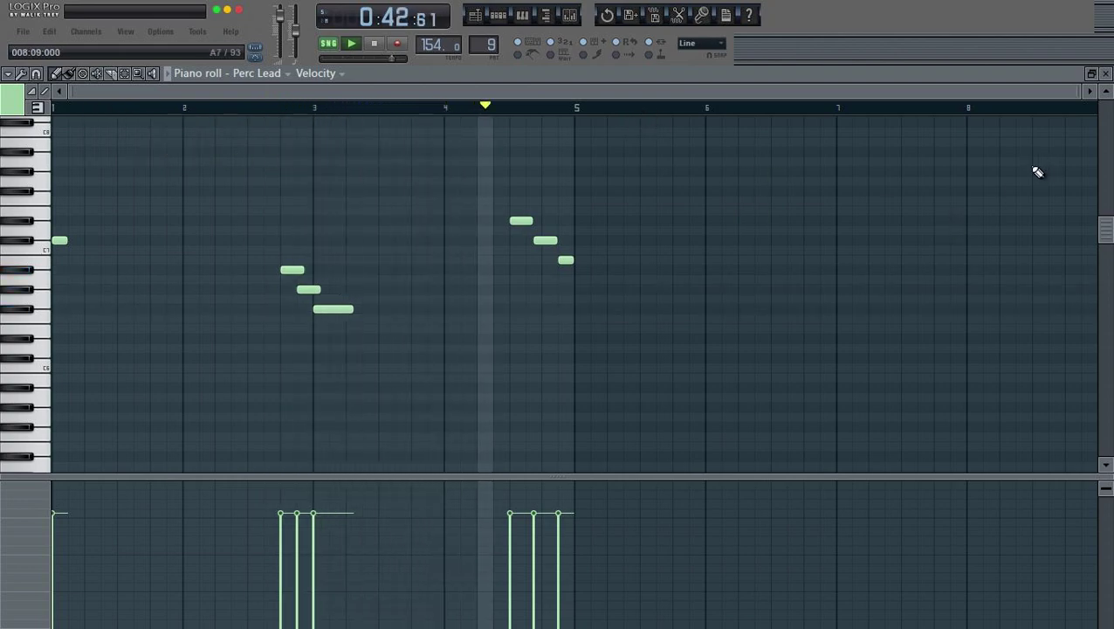
{"action": "left_click", "coordinate": [1106, 73]}
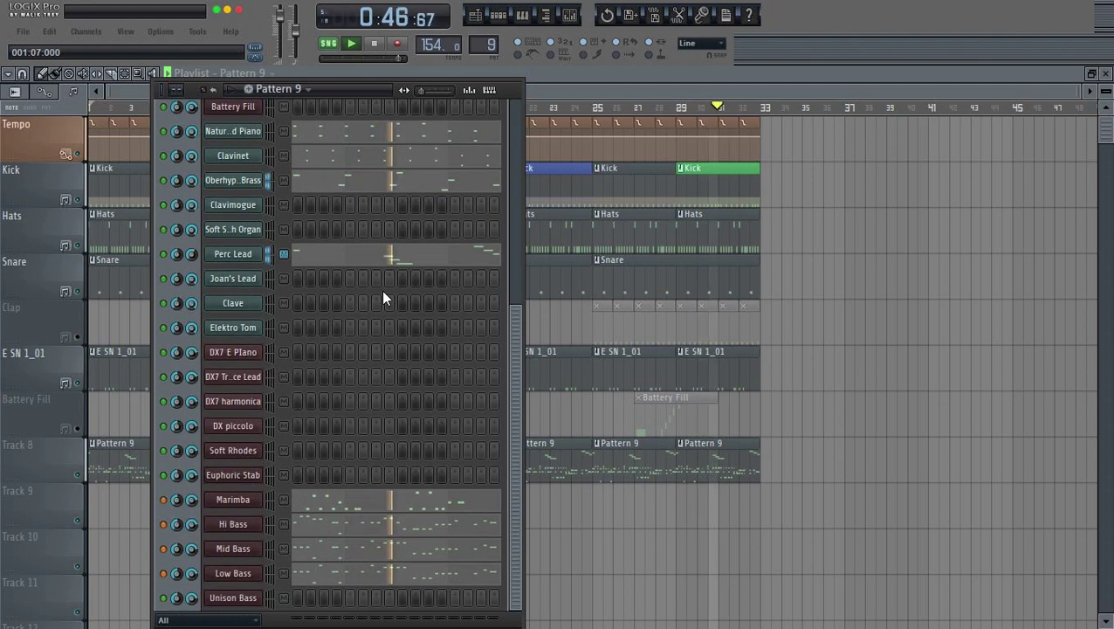
- Unmute the Marimba channel and examine its Pattern 9 notes in the piano roll
{"action": "scroll", "coordinate": [382, 292], "scroll_direction": "down", "scroll_amount": 2}
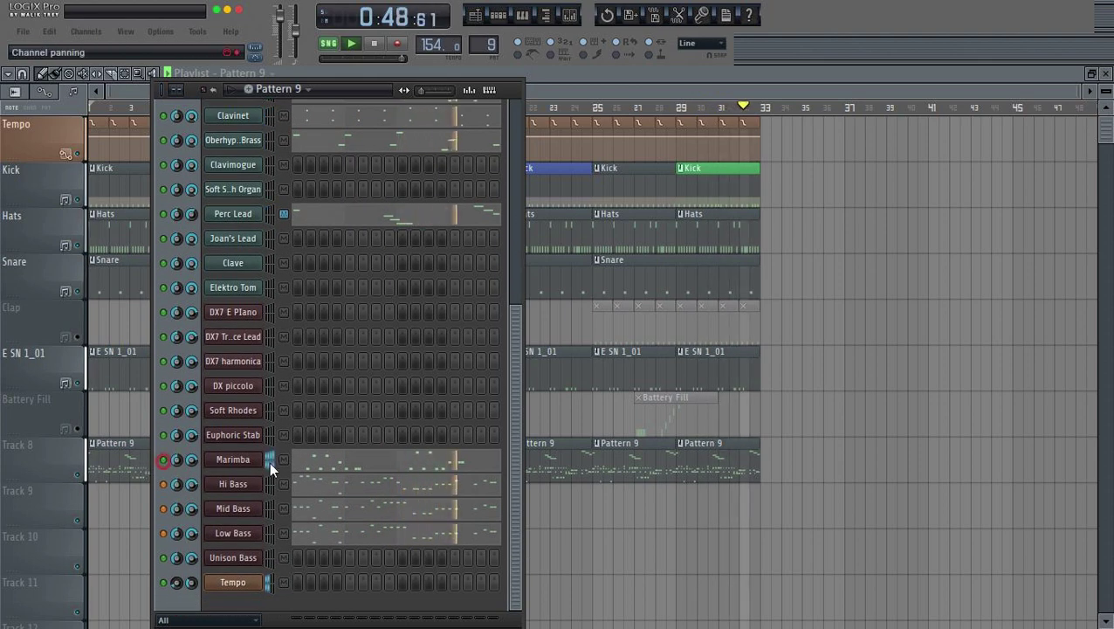
{"action": "left_click", "coordinate": [335, 459]}
{"action": "scroll", "coordinate": [301, 109], "scroll_direction": "down", "scroll_amount": 5}
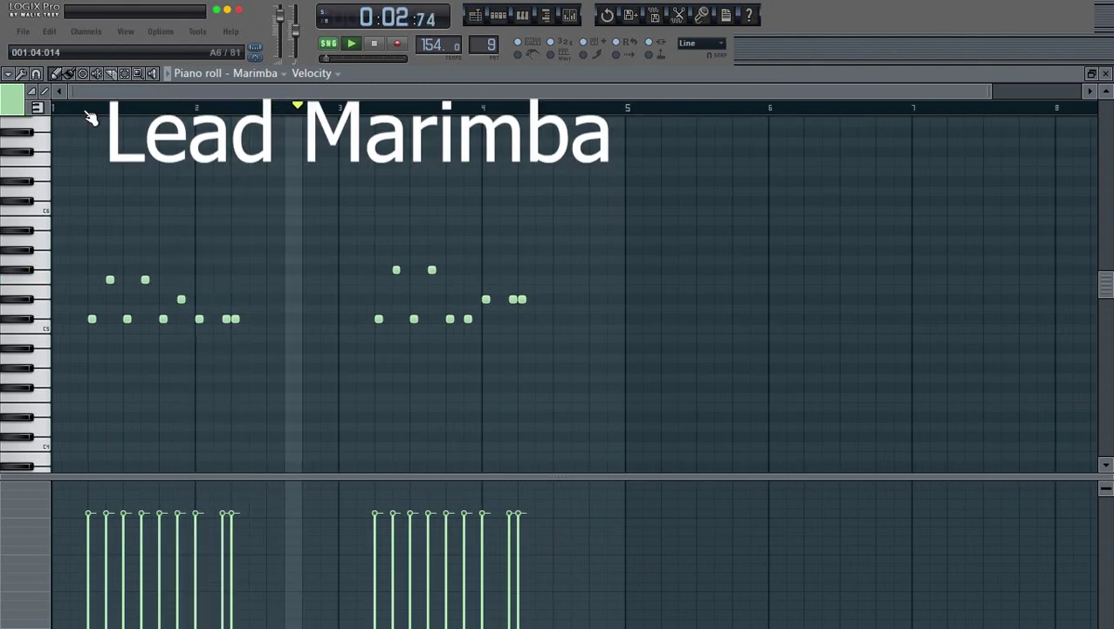
{"action": "scroll", "coordinate": [300, 108], "scroll_direction": "up", "scroll_amount": 4}
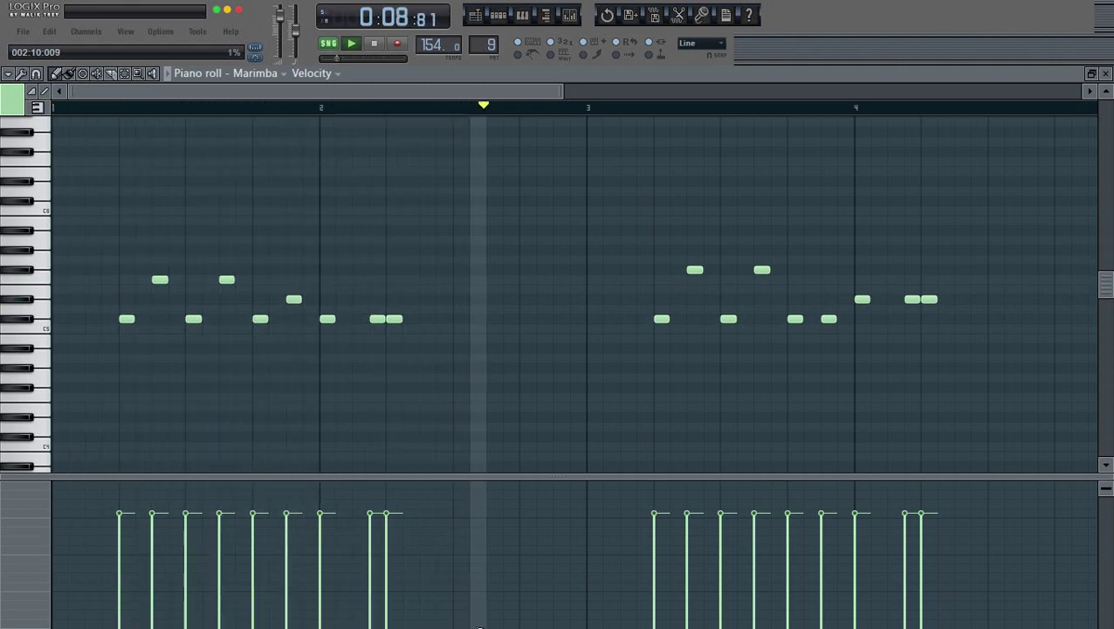
- Check the Marimba channel in the channel rack, review its piano roll notes again and close the piano roll
{"action": "left_click", "coordinate": [502, 20]}
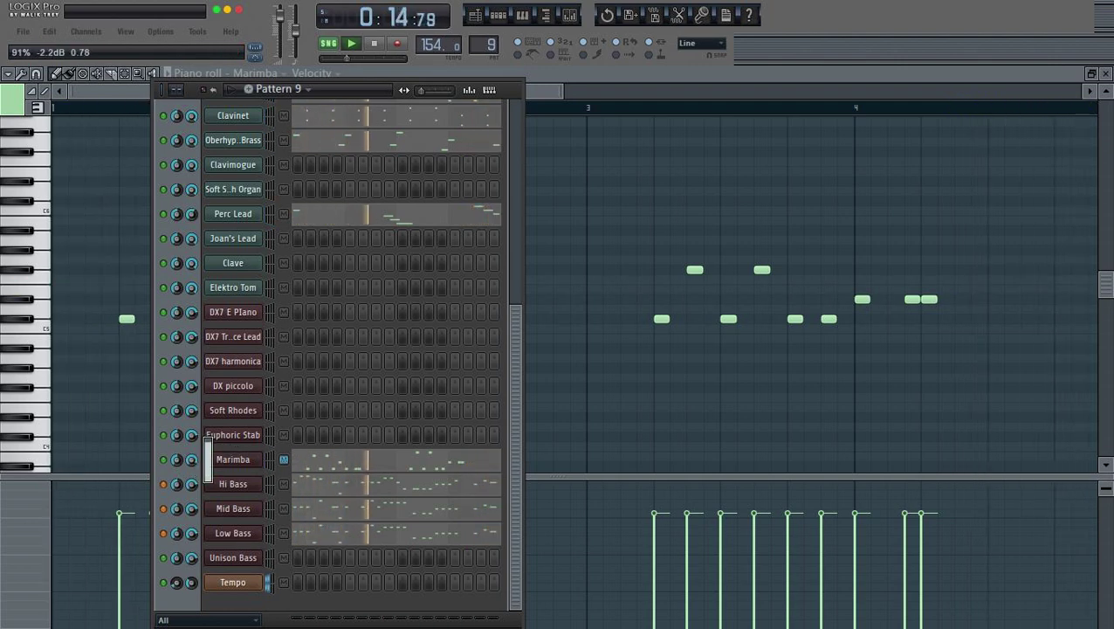
{"action": "key", "text": "F6"}
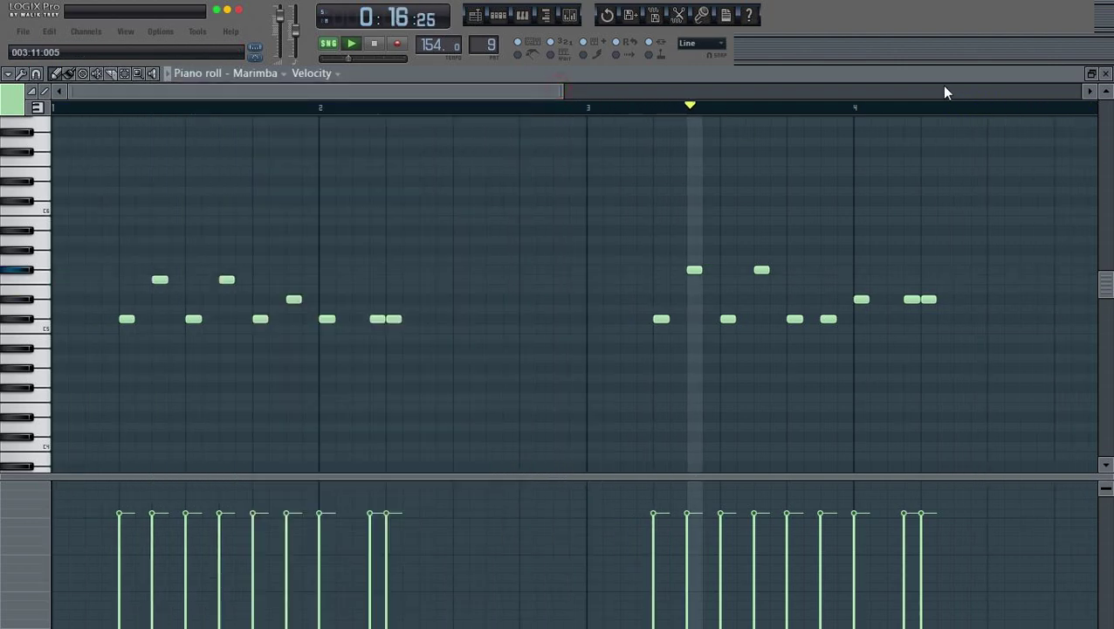
{"action": "left_click", "coordinate": [1106, 72]}
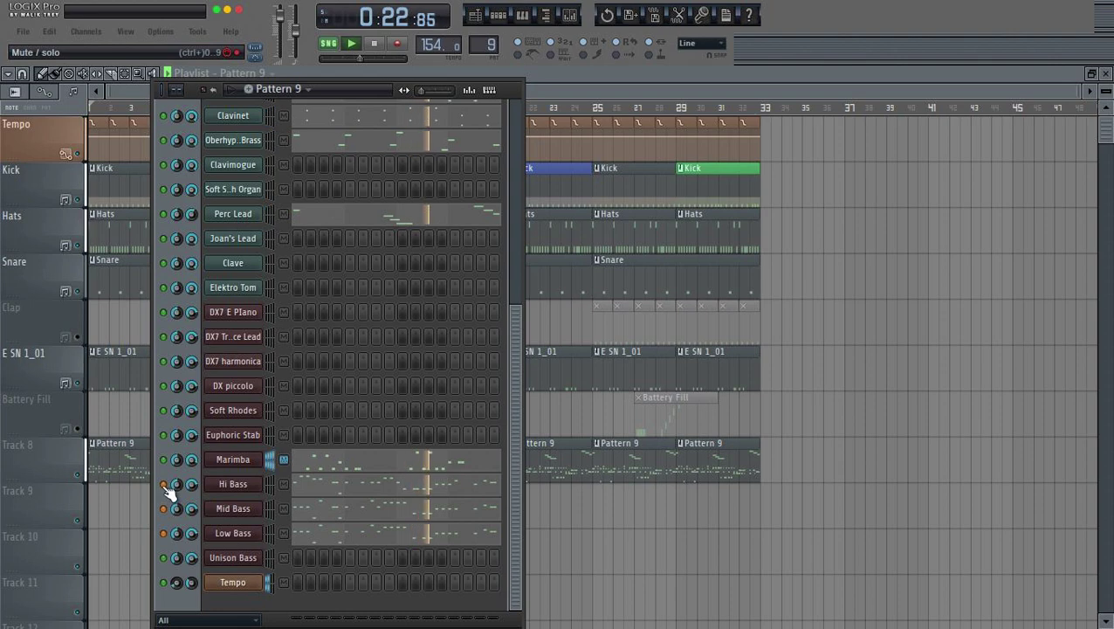
- Unmute the Hi Bass channel and examine its Pattern 9 notes in the piano roll
{"action": "left_click", "coordinate": [341, 492]}
{"action": "scroll", "coordinate": [361, 115], "scroll_direction": "down", "scroll_amount": 4}
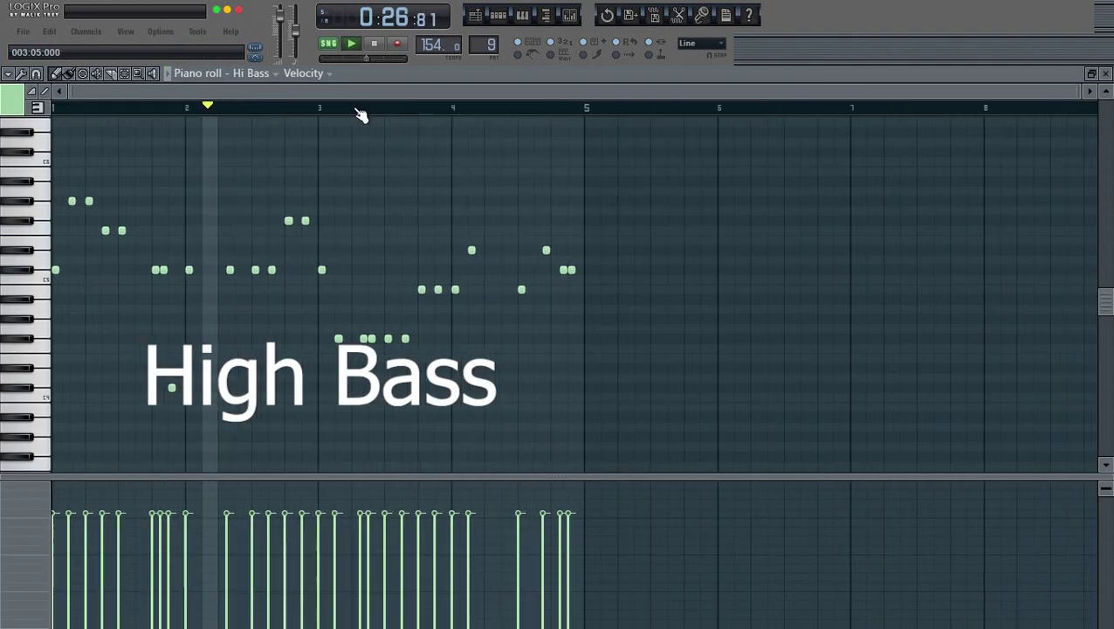
{"action": "scroll", "coordinate": [209, 117], "scroll_direction": "up", "scroll_amount": 3}
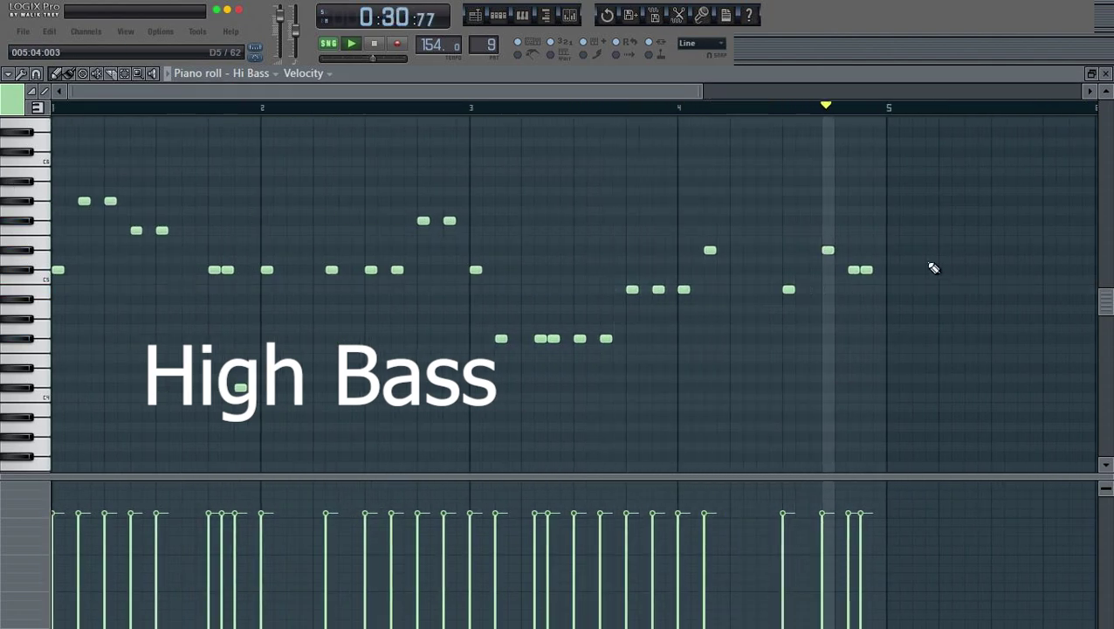
{"action": "left_click", "coordinate": [1106, 74]}
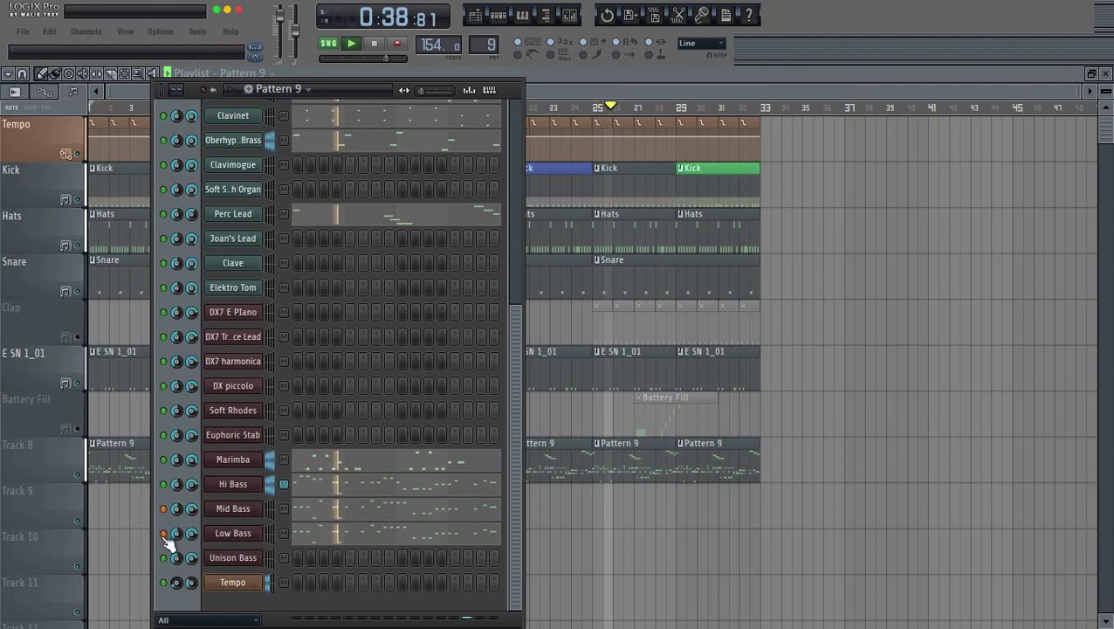
- Unmute the Mid Bass and Low Bass channels, examine the Mid Bass notes in the piano roll, and return to the playlist
{"action": "left_click", "coordinate": [360, 511]}
{"action": "scroll", "coordinate": [360, 109], "scroll_direction": "down", "scroll_amount": 6}
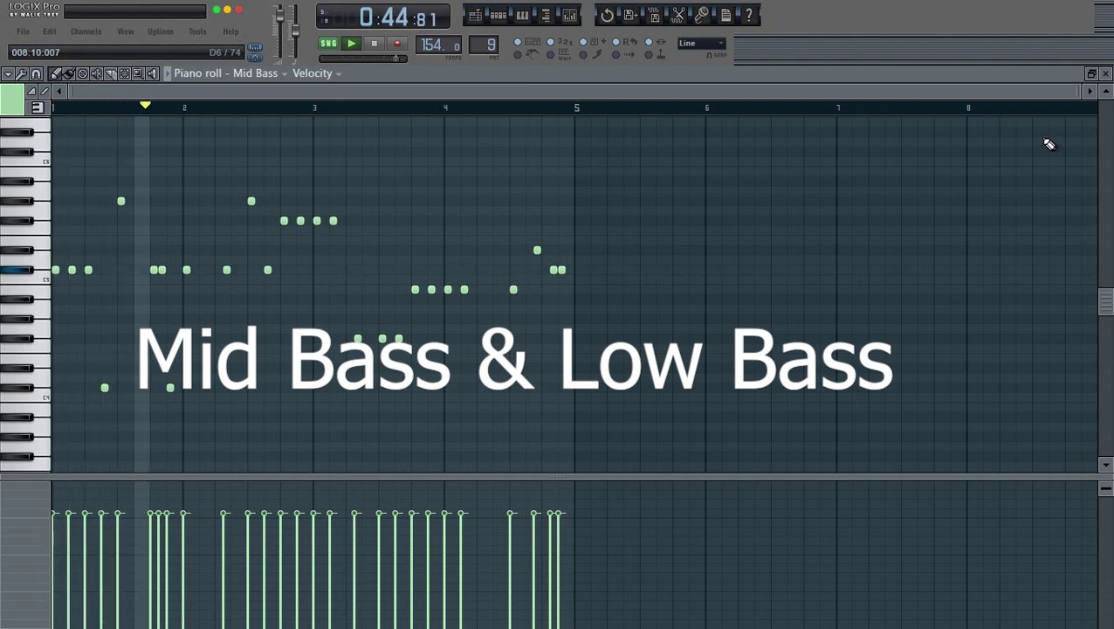
{"action": "scroll", "coordinate": [90, 94], "scroll_direction": "up", "scroll_amount": 3}
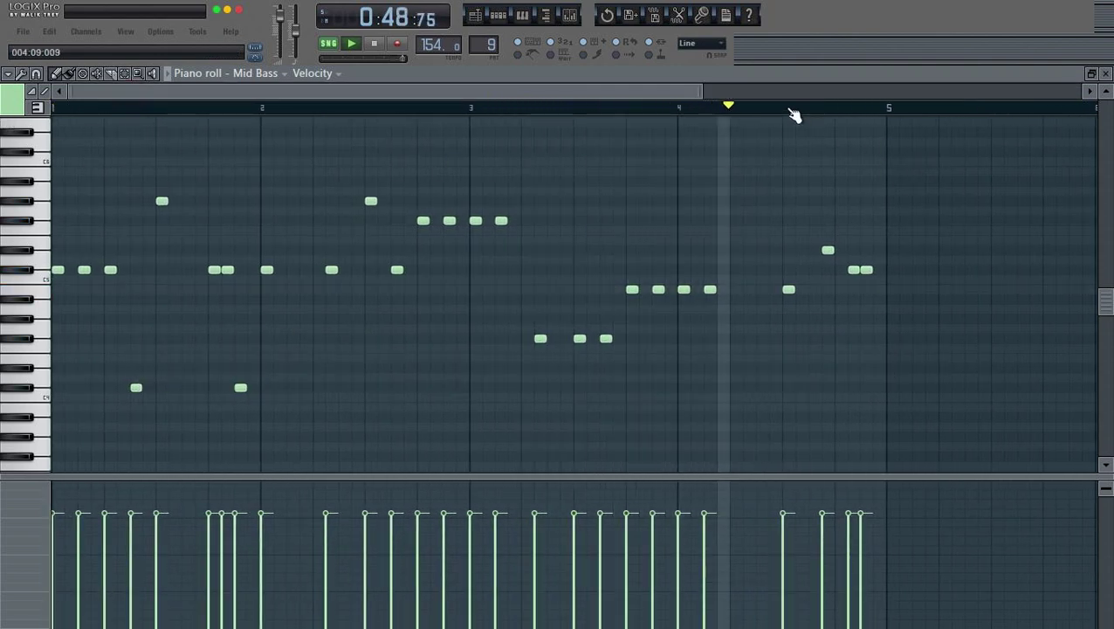
{"action": "scroll", "coordinate": [795, 110], "scroll_direction": "down", "scroll_amount": 1}
{"action": "scroll", "coordinate": [791, 107], "scroll_direction": "down", "scroll_amount": 1}
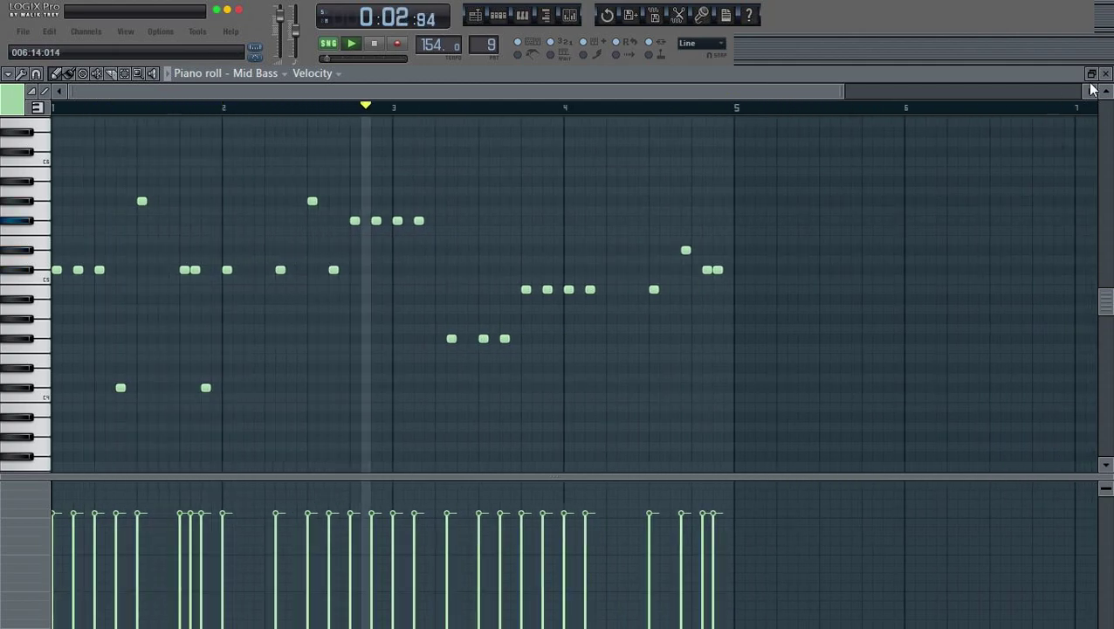
{"action": "key", "text": "F7"}
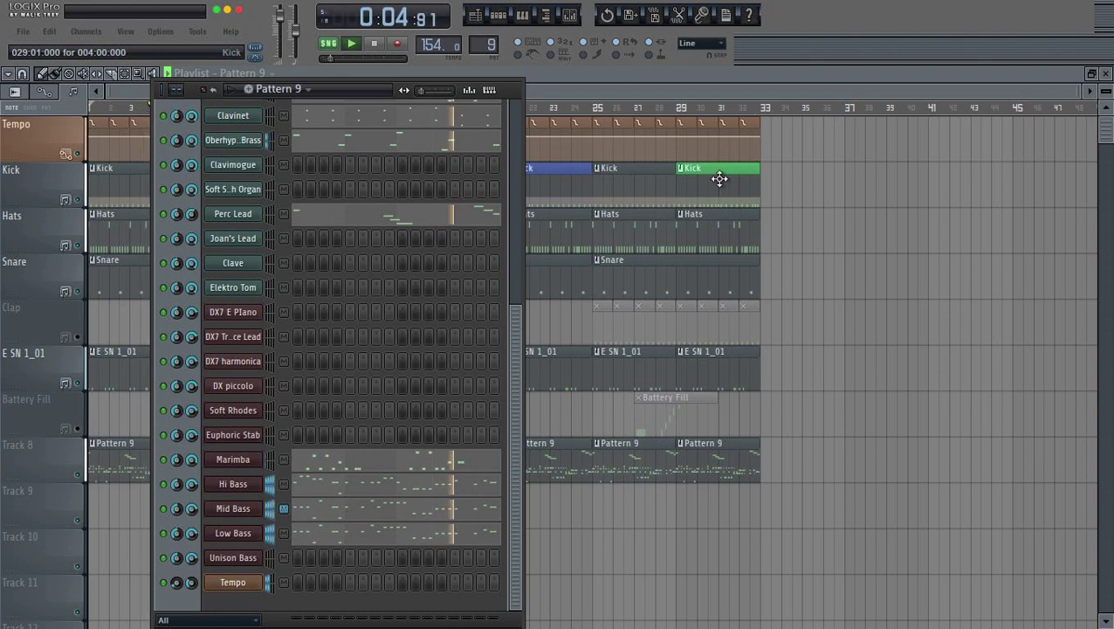
{"action": "left_click", "coordinate": [705, 90]}
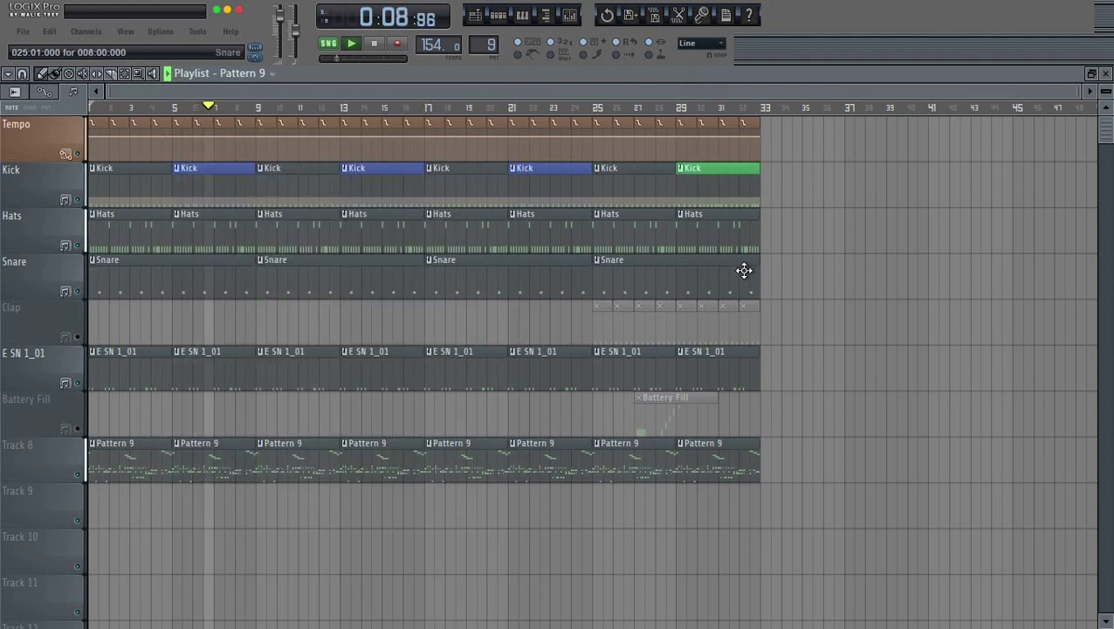
- Load TAL-Chorus-LX in the first effect slot of the Perc Lead mixer track and set the slot's mix level to 50%
{"action": "left_click", "coordinate": [571, 21]}
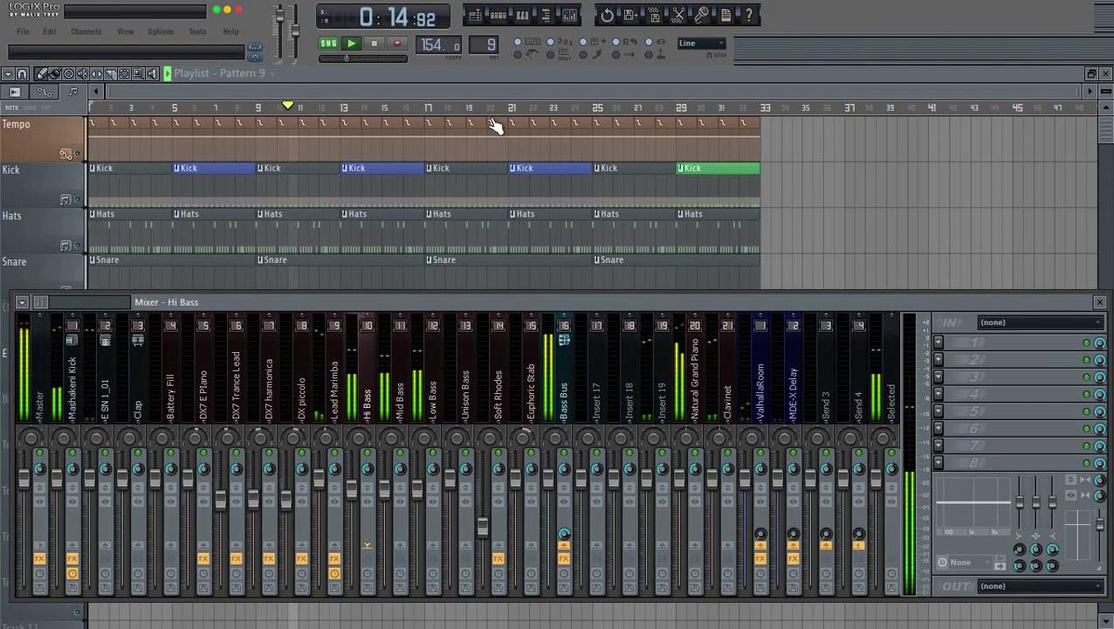
{"action": "scroll", "coordinate": [214, 369], "scroll_direction": "down", "scroll_amount": 20}
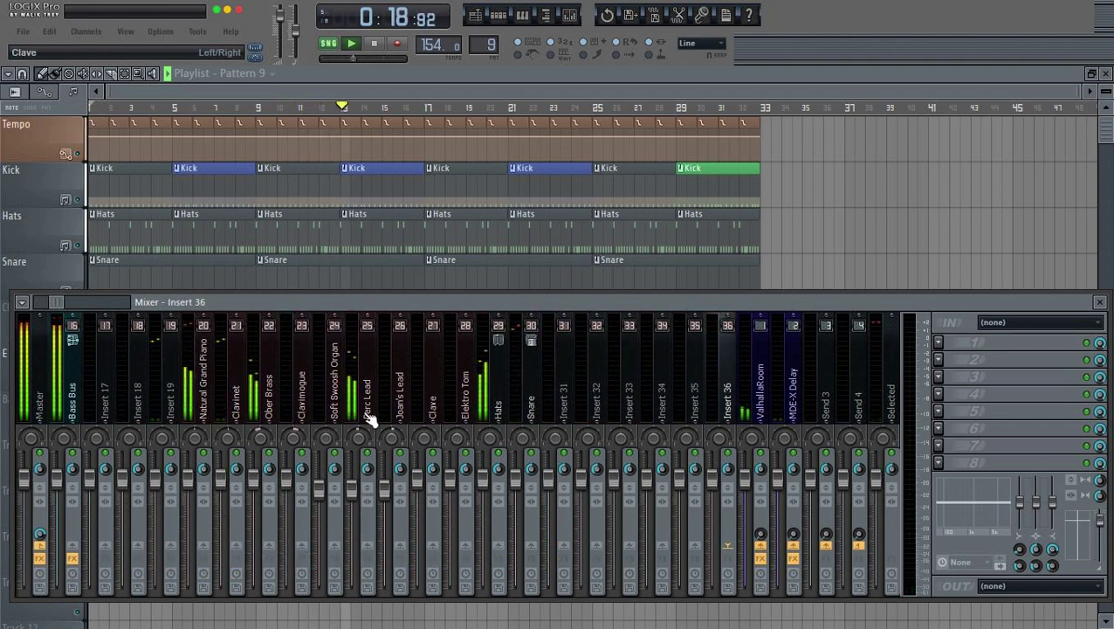
{"action": "scroll", "coordinate": [370, 420], "scroll_direction": "up", "scroll_amount": 15}
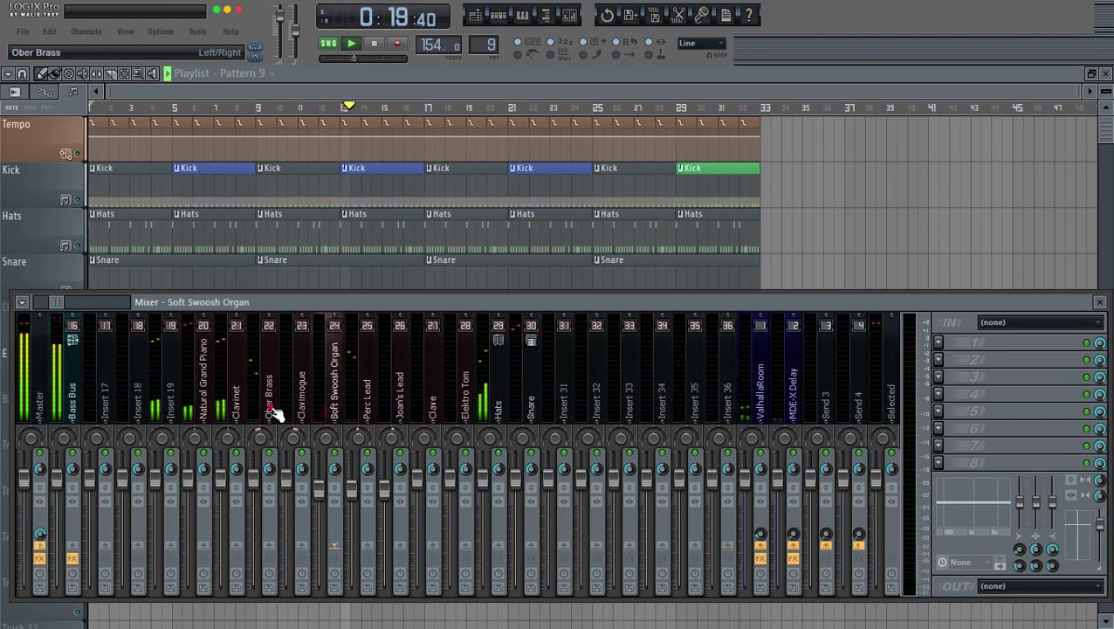
{"action": "left_click", "coordinate": [379, 409]}
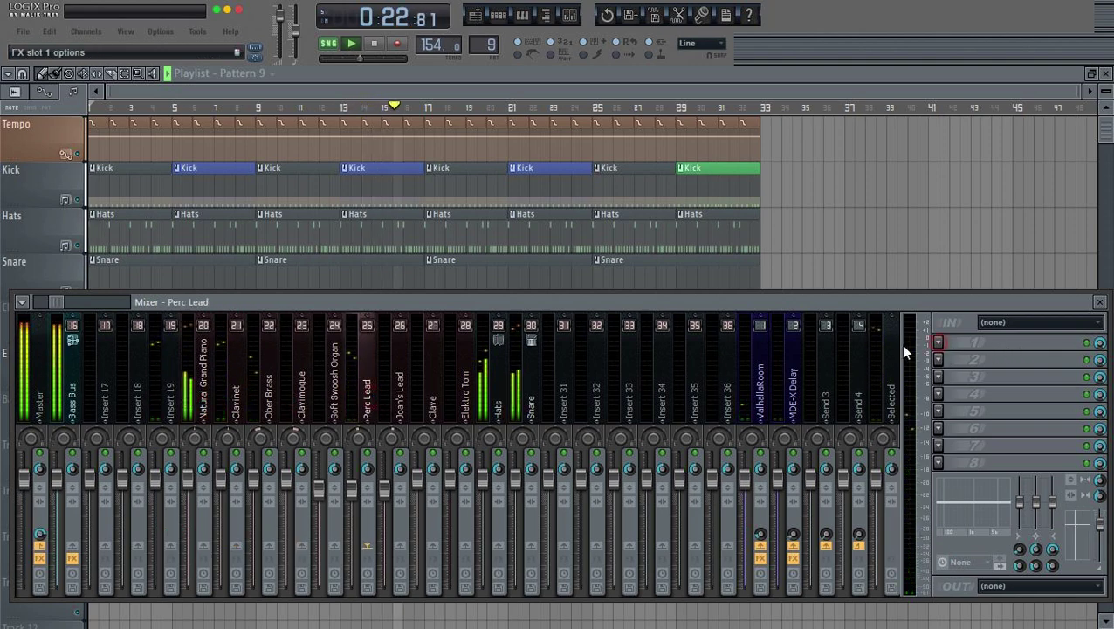
{"action": "left_click", "coordinate": [938, 342]}
{"action": "scroll", "coordinate": [592, 359], "scroll_direction": "down", "scroll_amount": 10}
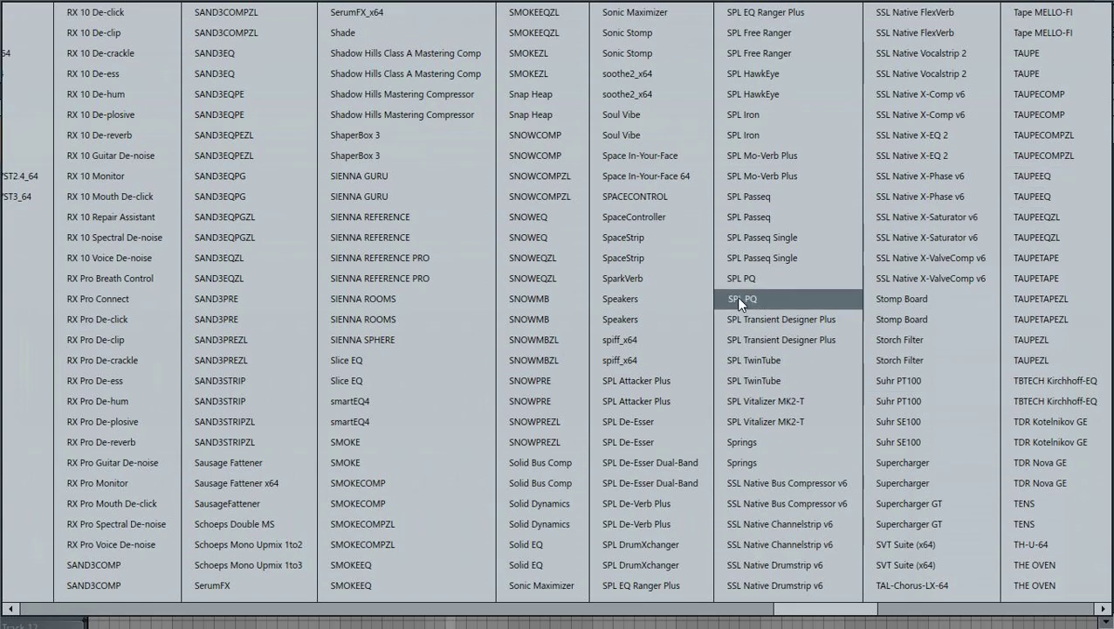
{"action": "left_click", "coordinate": [891, 587]}
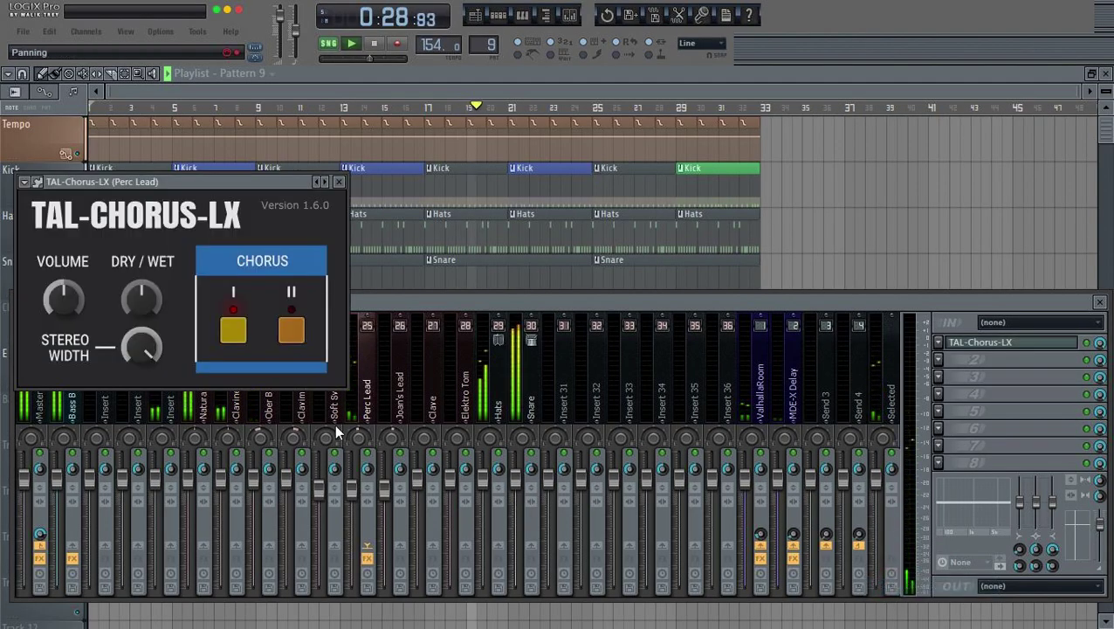
{"action": "left_click", "coordinate": [1099, 346]}
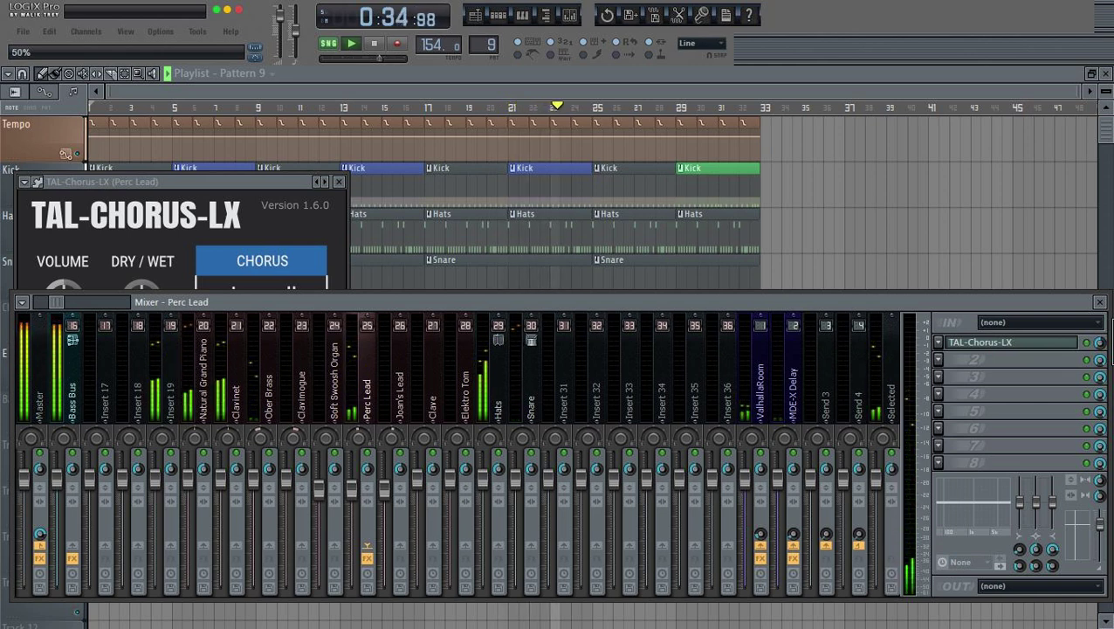
{"action": "left_click", "coordinate": [695, 96]}
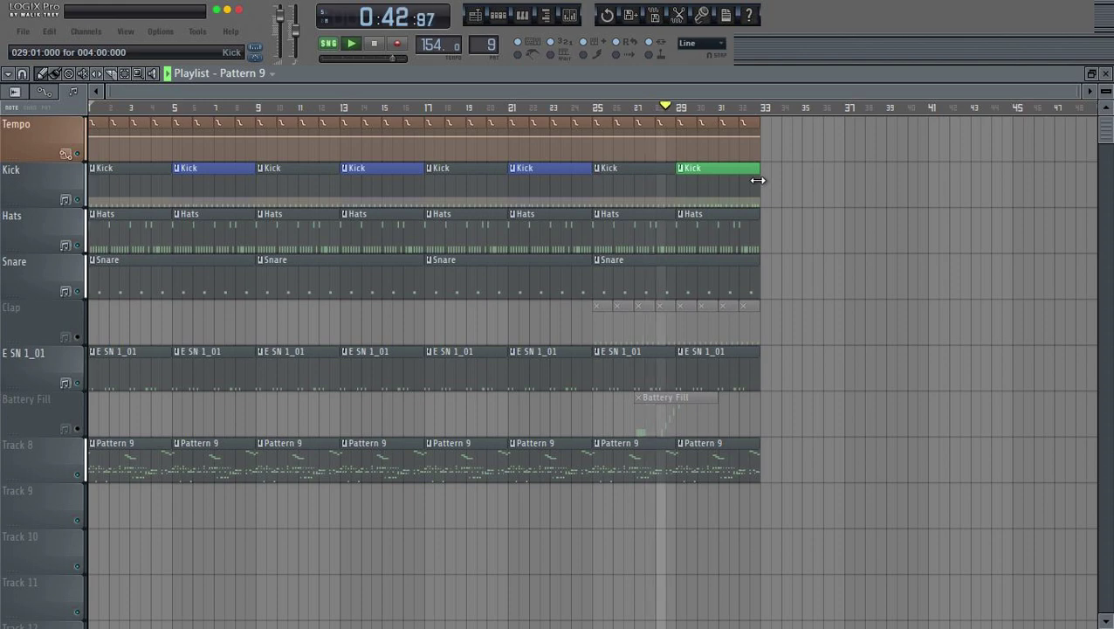
- Reopen the mixer and save the project as Limpopo Poison Era 1 in the Projects folder, replacing the existing file
{"action": "left_click", "coordinate": [569, 16]}
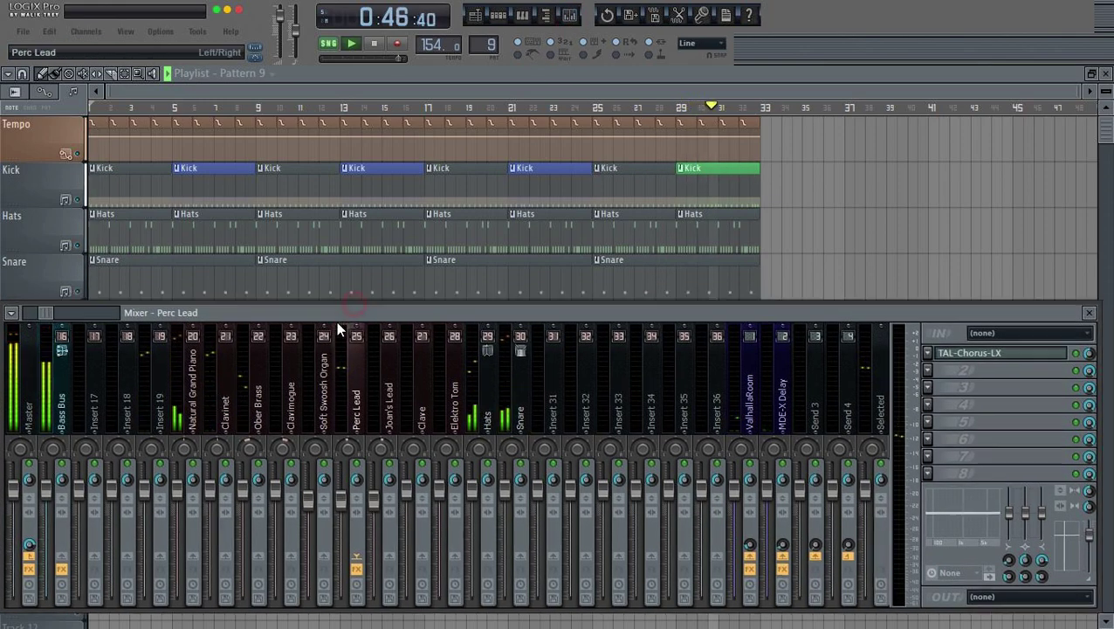
{"action": "left_click_drag", "start_coordinate": [70, 290], "coordinate": [53, 308]}
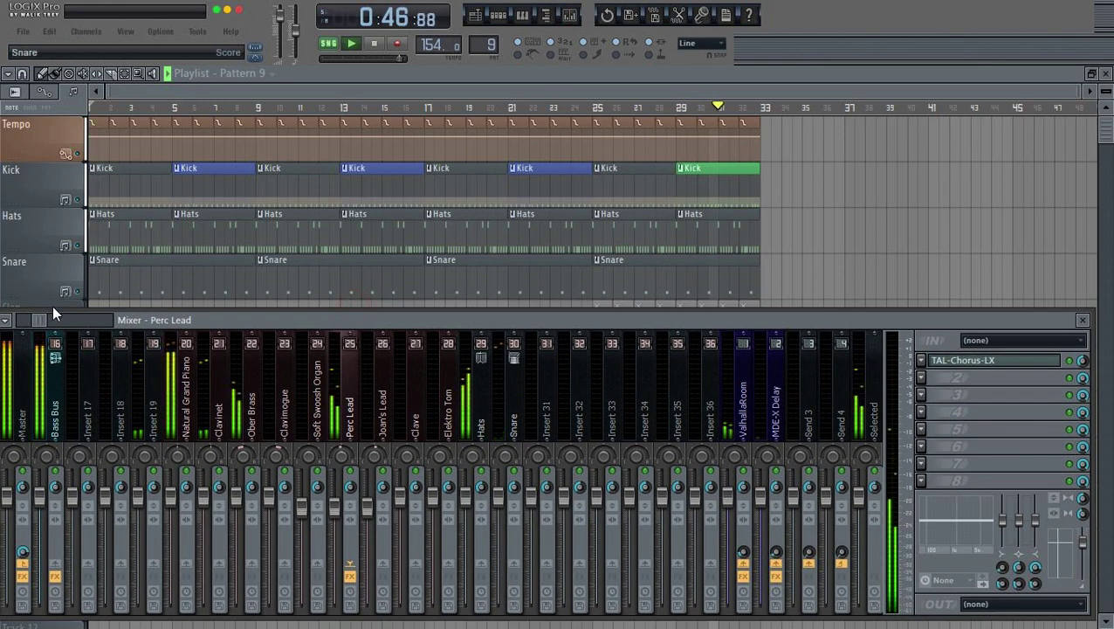
{"action": "left_click", "coordinate": [21, 34]}
{"action": "left_click", "coordinate": [40, 138]}
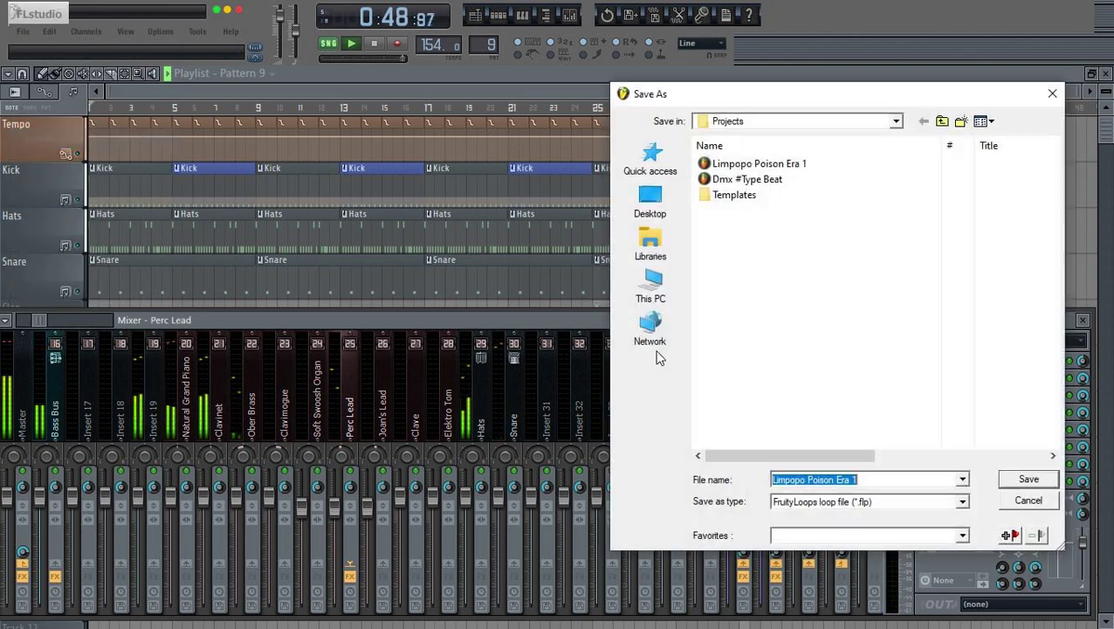
{"action": "left_click", "coordinate": [1029, 479]}
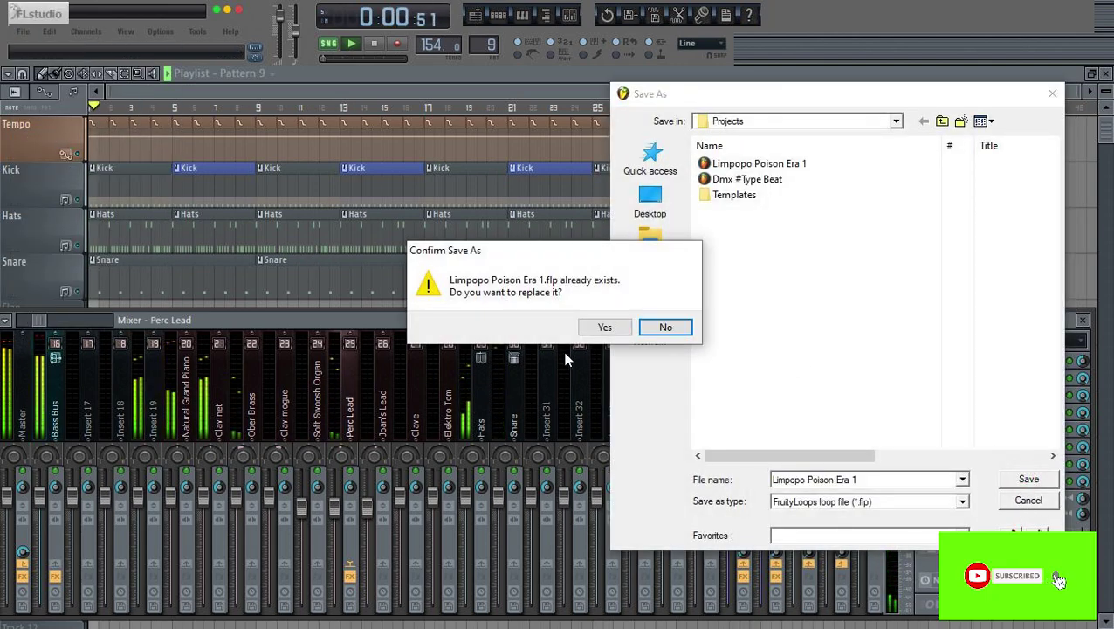
{"action": "left_click", "coordinate": [602, 326]}
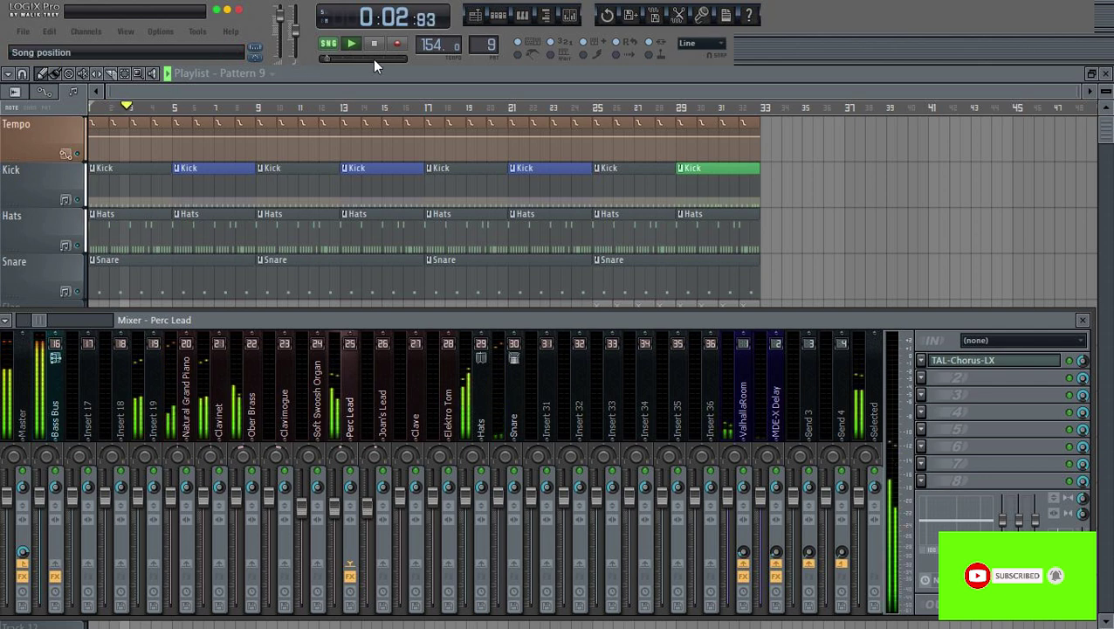